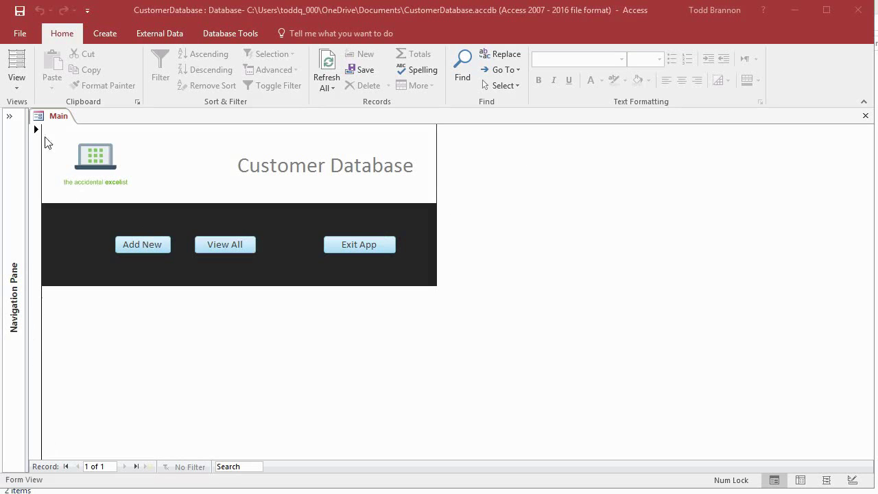
Step: Expand the Navigation Pane and save the database as an Access Database copy named CustomerDatabase BE with its content enabled
left_click(10, 116)
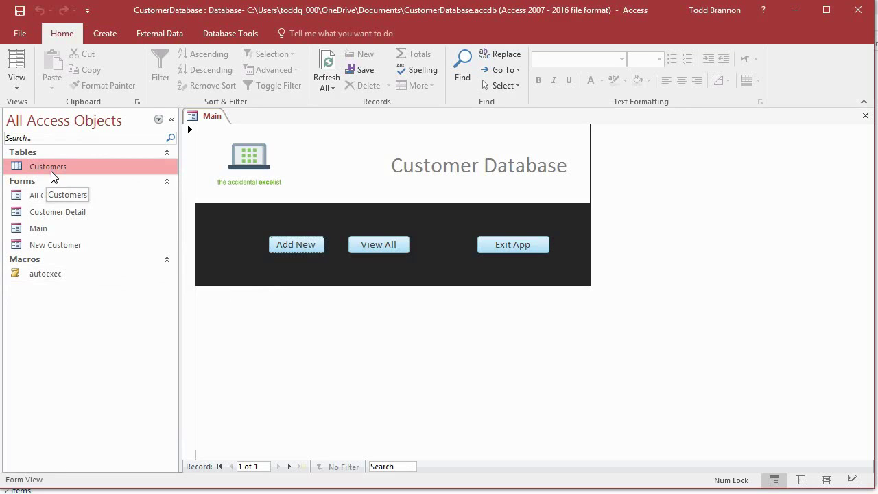
left_click(22, 34)
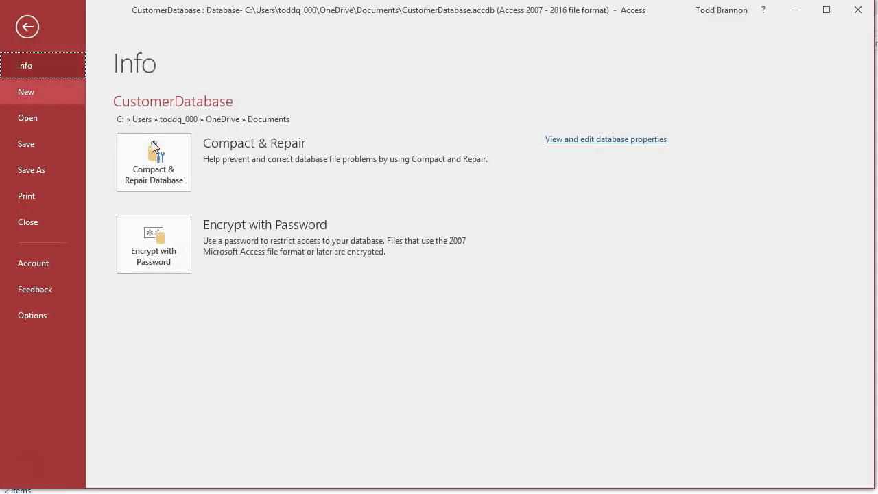
left_click(35, 175)
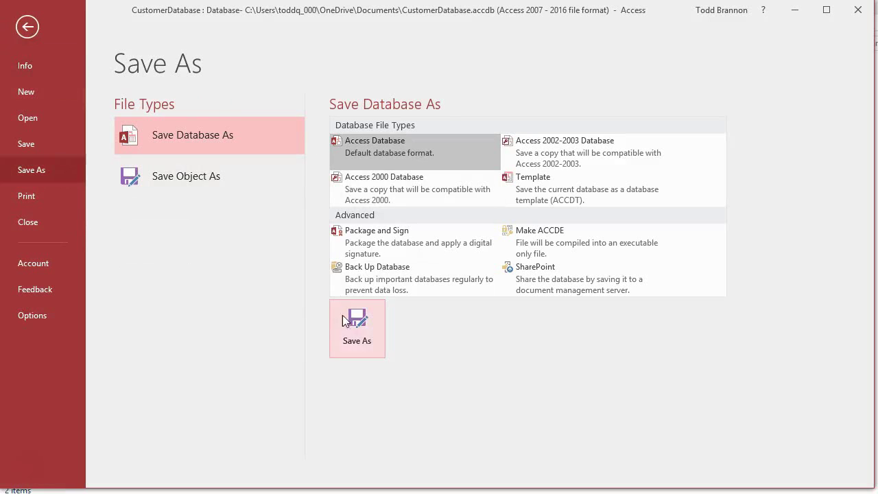
left_click(366, 322)
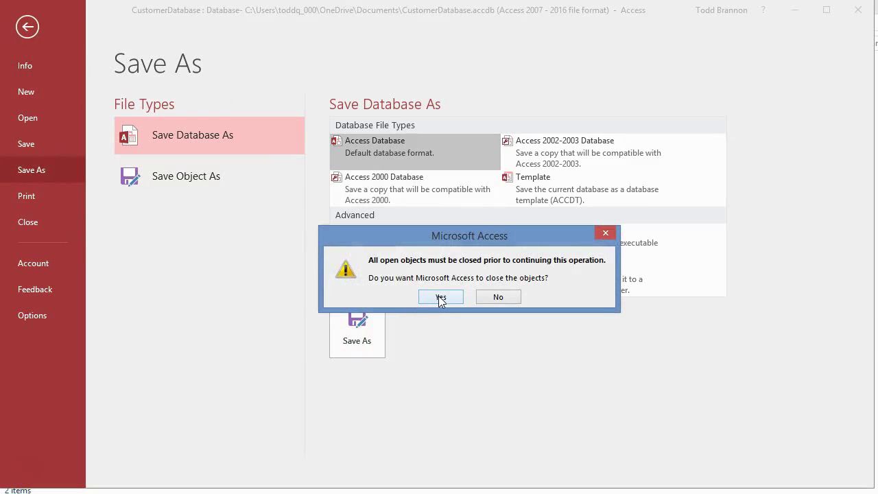
left_click(441, 298)
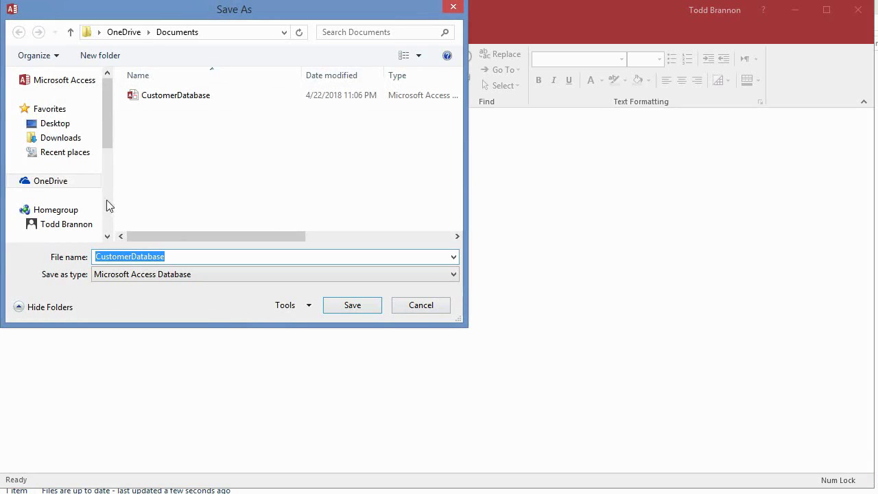
left_click(186, 255)
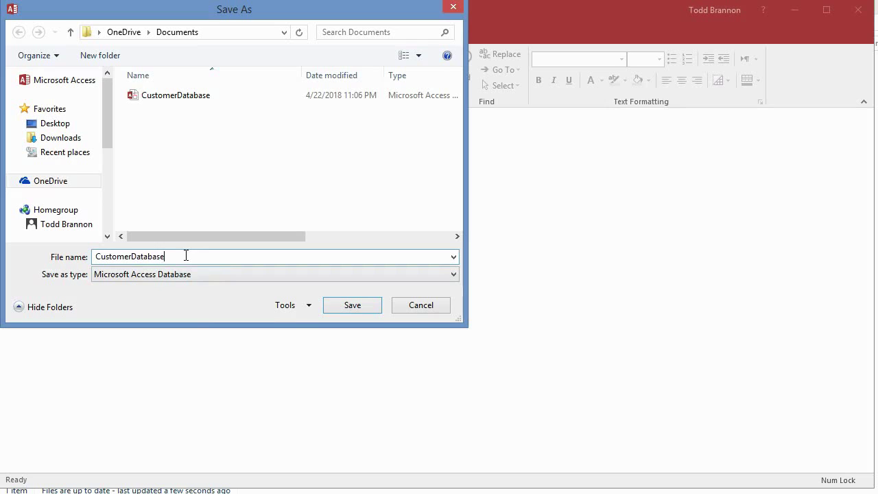
type("BE")
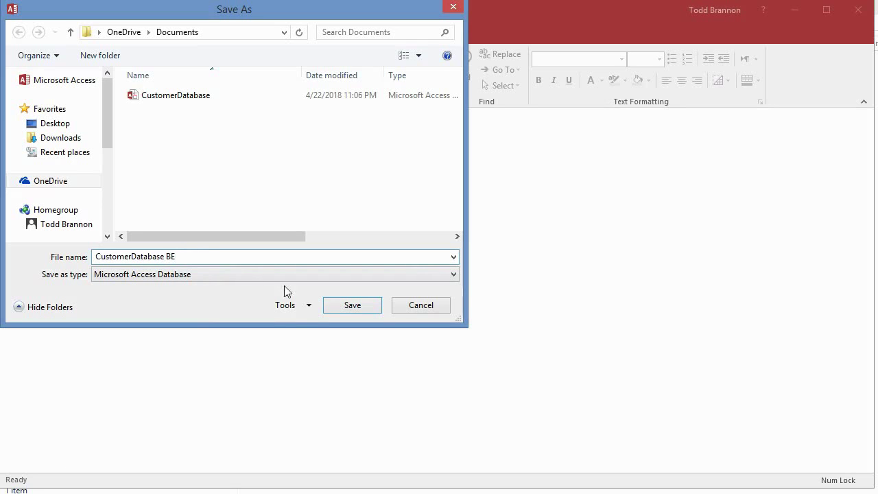
left_click(350, 303)
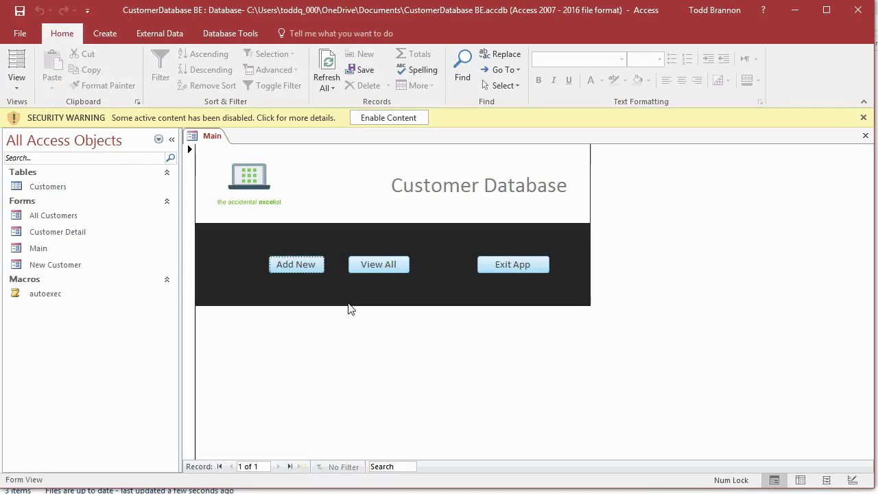
left_click(373, 119)
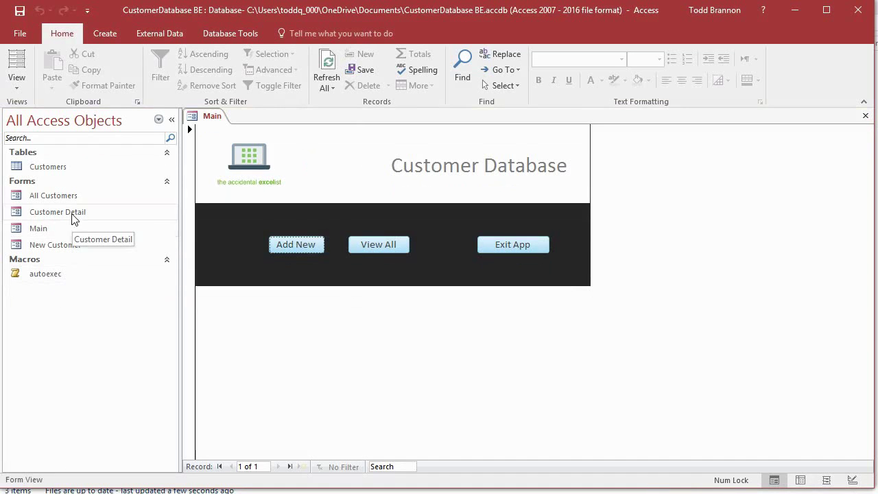
Step: Save another copy of the database as CustomerDatabase FE and enable its content
left_click(20, 33)
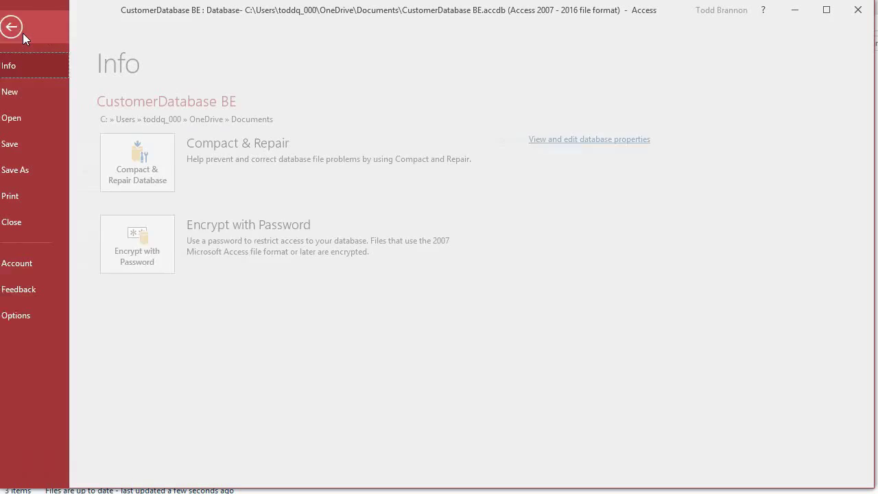
left_click(46, 169)
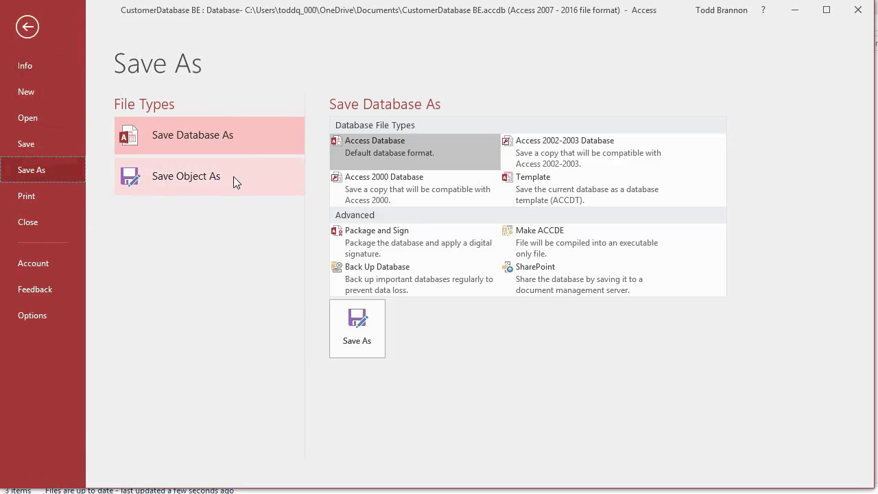
left_click(363, 339)
left_click(439, 296)
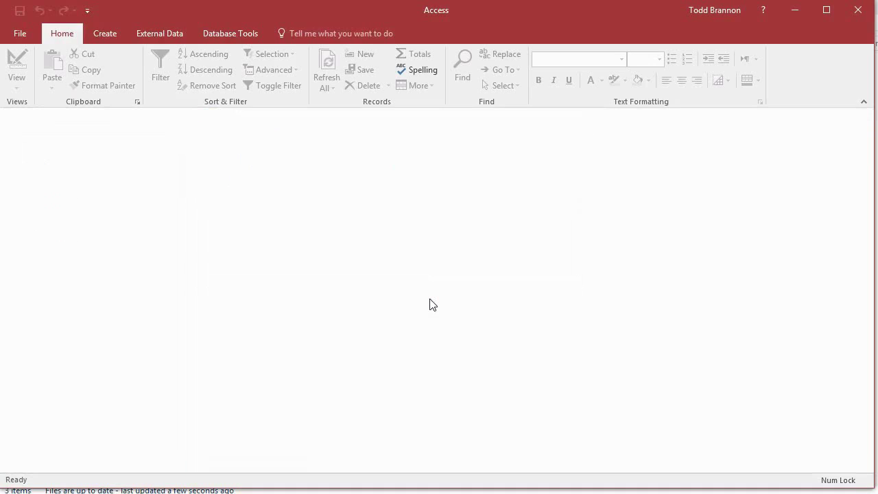
left_click(180, 257)
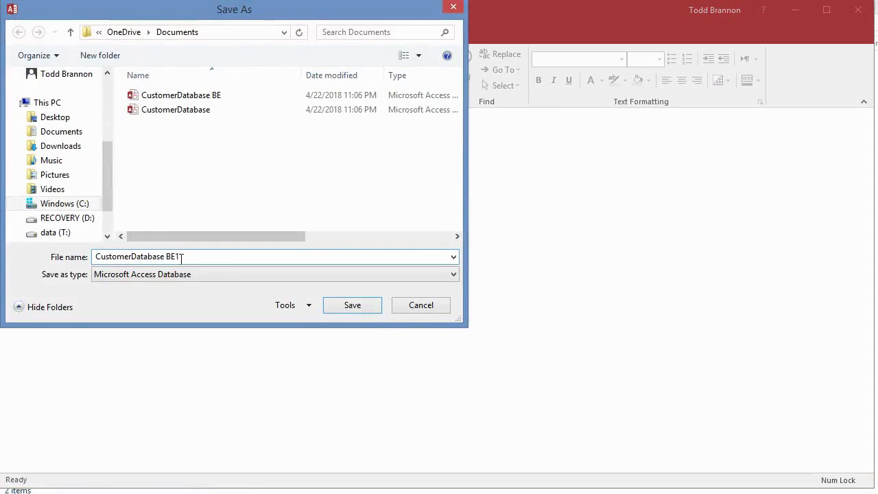
key("BackSpace")
key("BackSpace")
key("BackSpace")
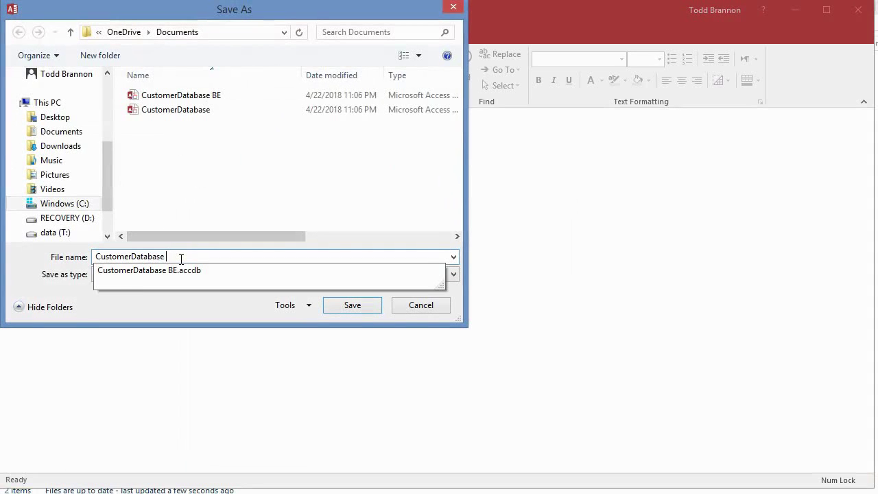
type("FE")
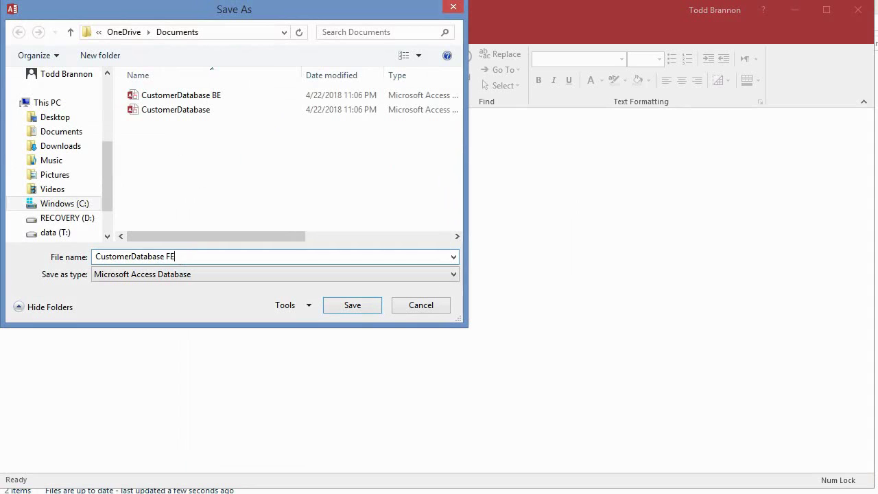
left_click(333, 308)
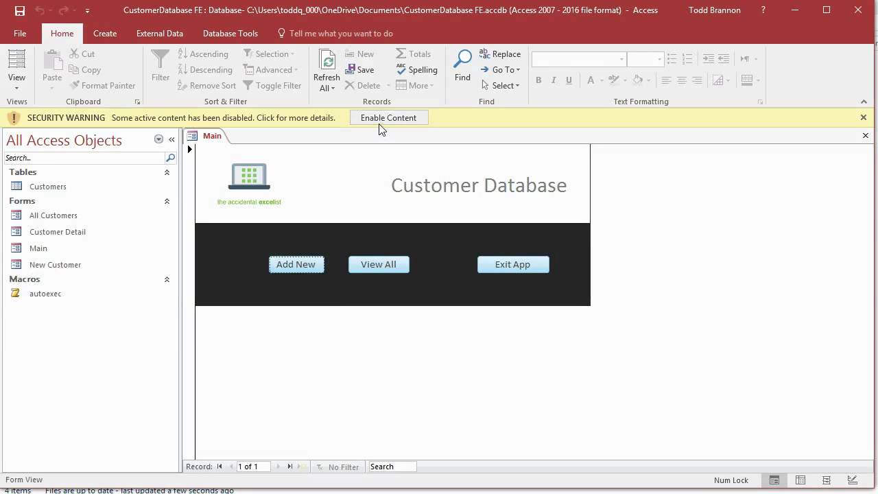
left_click(381, 121)
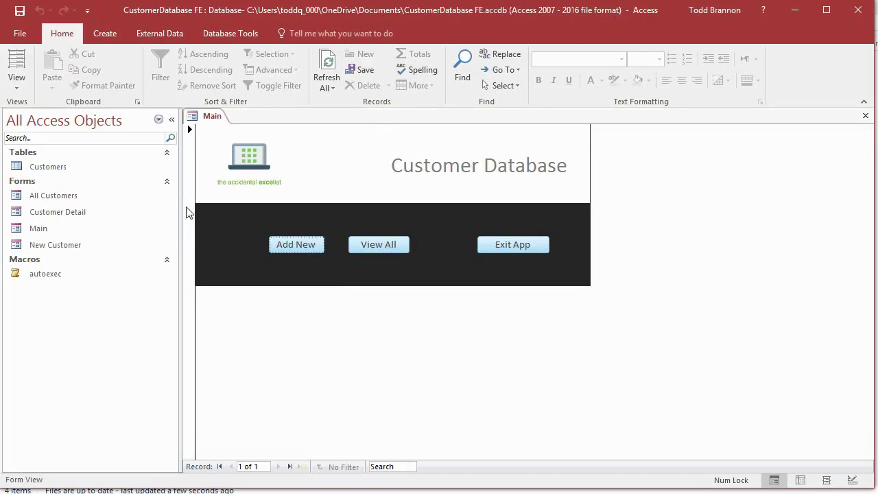
Step: Delete the Customers table from CustomerDatabase FE and close that database
left_click(64, 169)
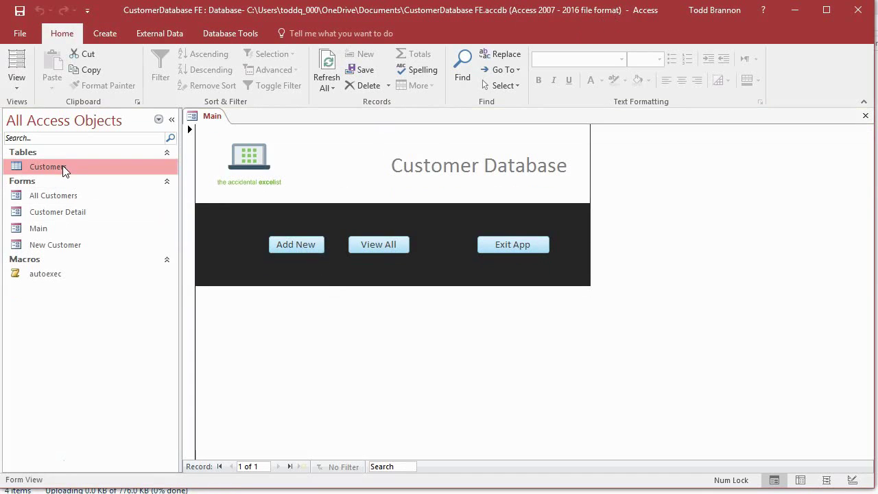
right_click(63, 169)
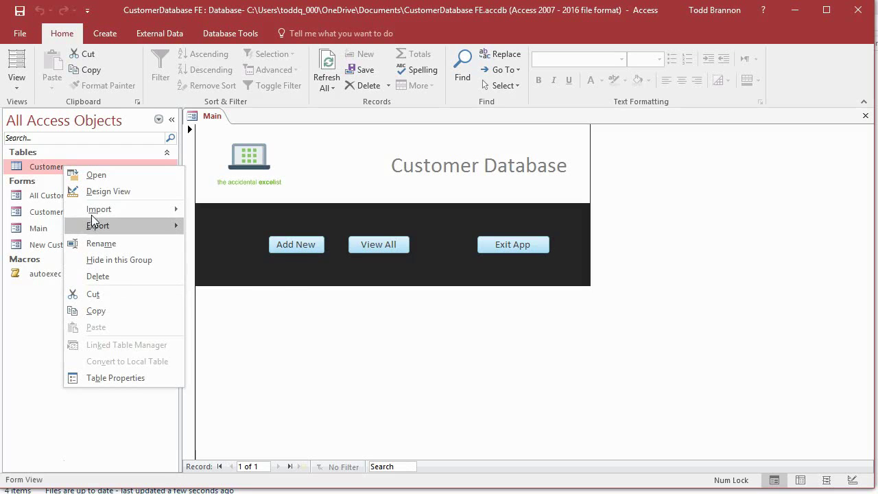
mouse_move(92, 228)
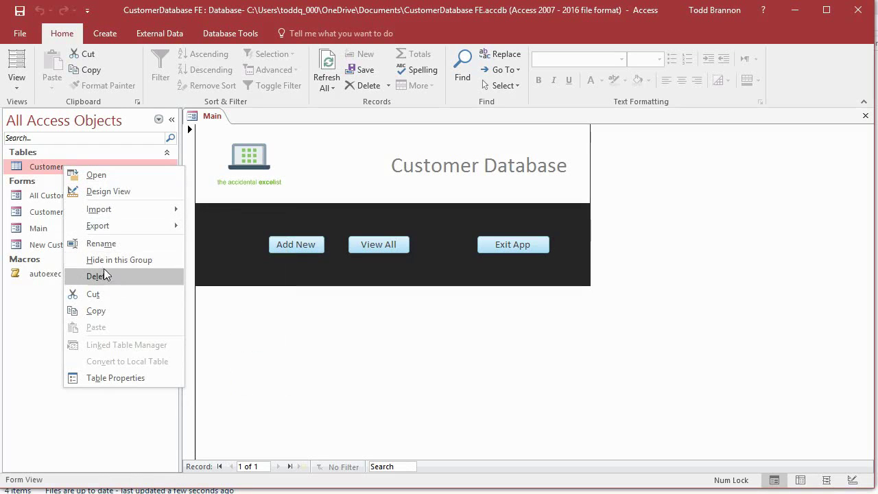
left_click(103, 276)
left_click(410, 297)
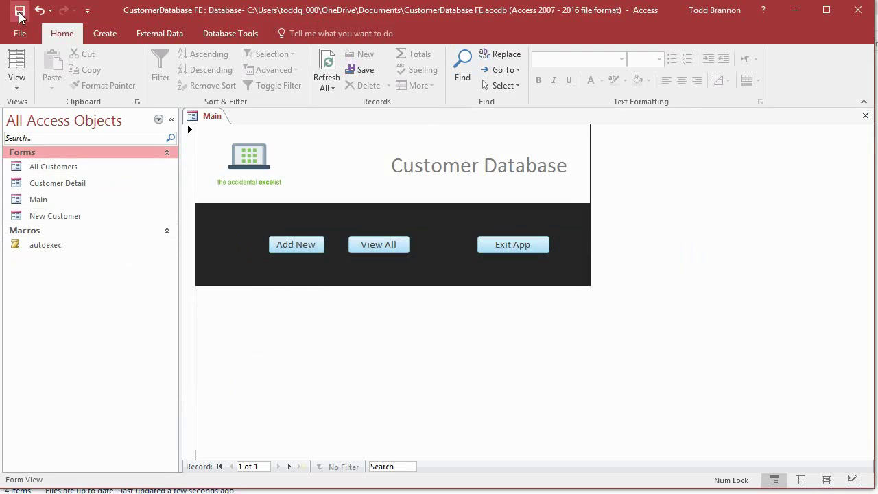
left_click(858, 10)
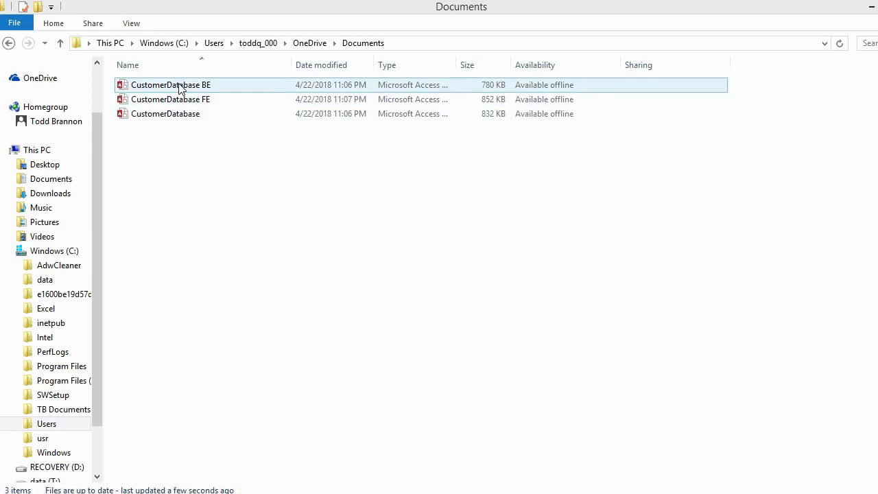
Step: Open CustomerDatabase BE from the Documents folder and delete all four forms and the autoexec macro, keeping only the Customers table
double_click(181, 88)
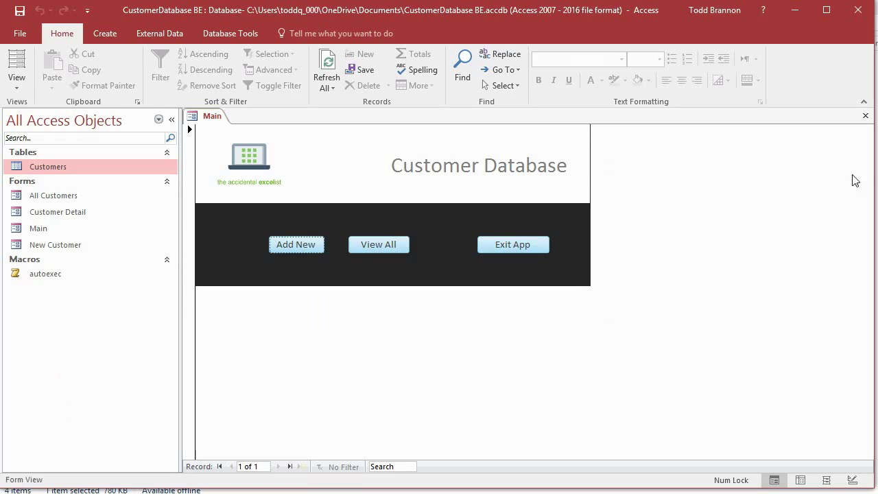
left_click(866, 116)
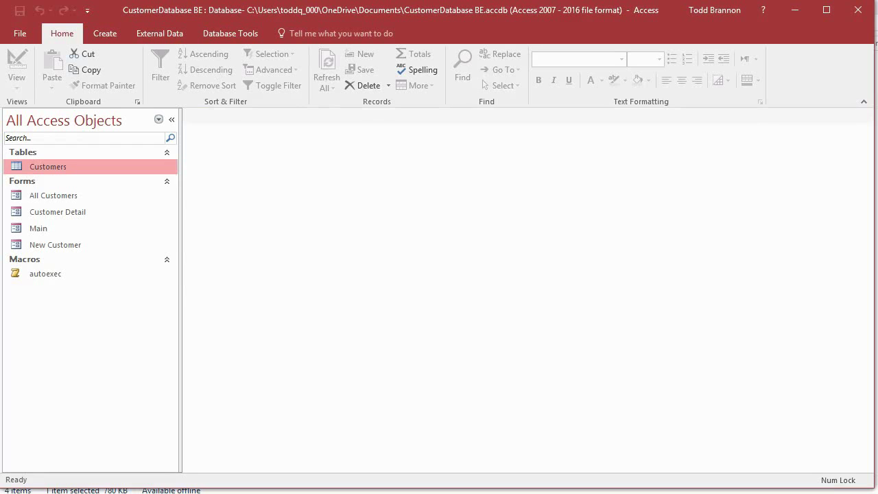
left_click(69, 200)
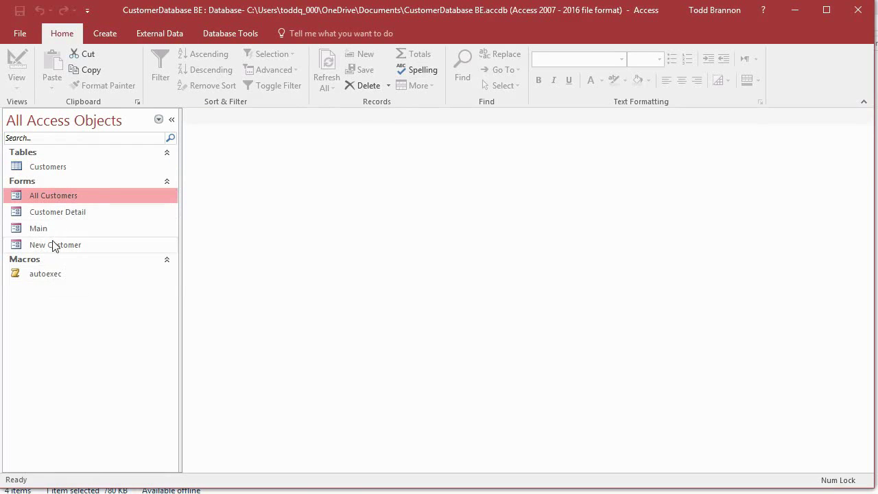
left_click(63, 280, "shift")
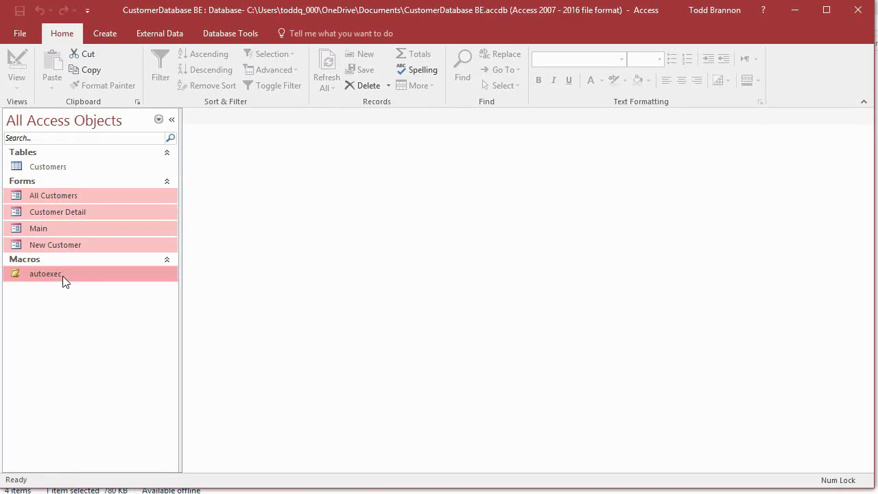
right_click(63, 228)
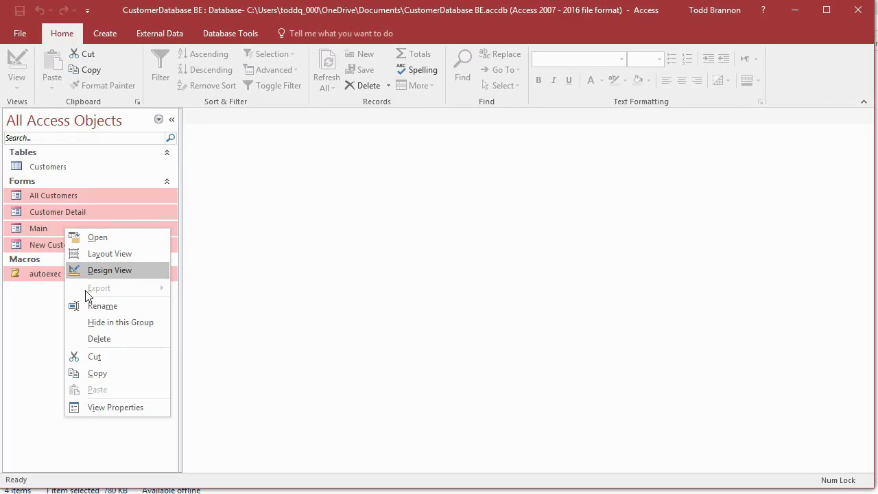
left_click(105, 340)
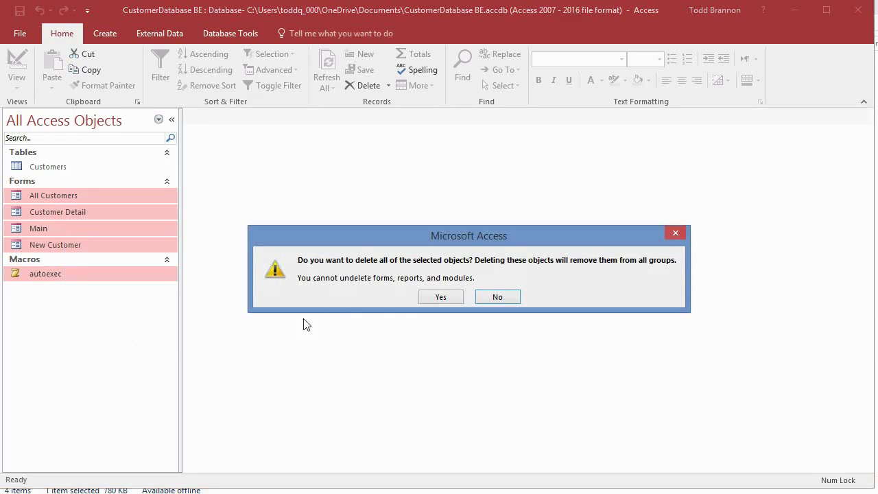
left_click(427, 299)
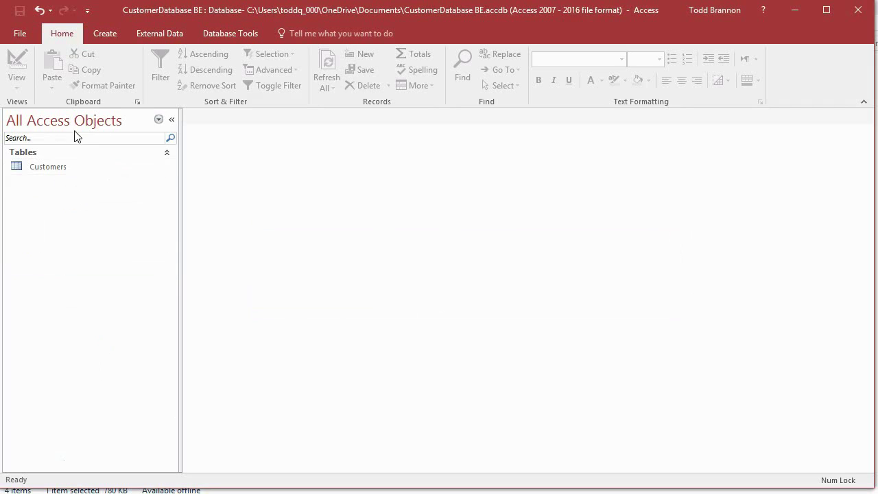
Step: Save the database over the existing CustomerDatabase BE file in Documents and close it
left_click(165, 33)
left_click(109, 33)
left_click(20, 33)
left_click(51, 173)
left_click(352, 312)
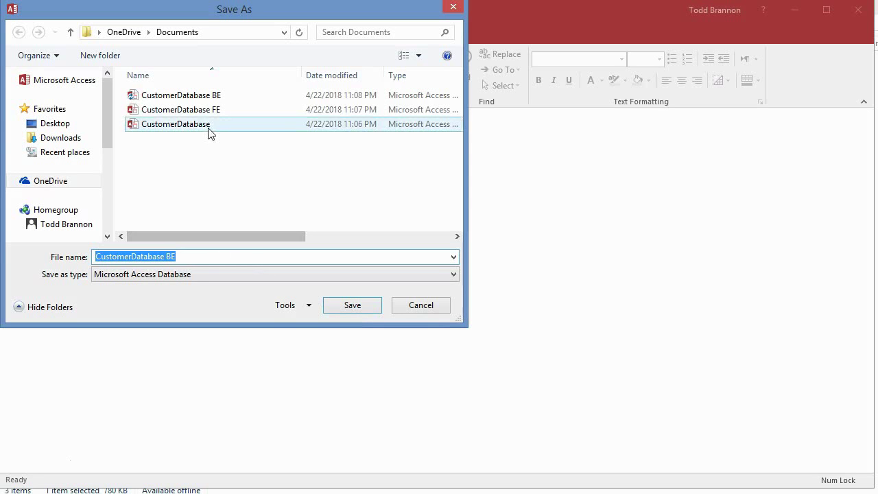
left_click(192, 95)
left_click(338, 304)
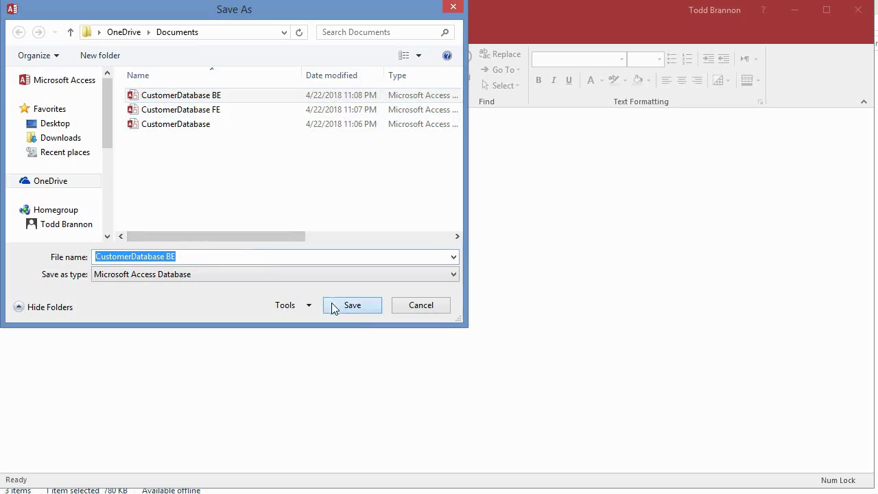
left_click(499, 256)
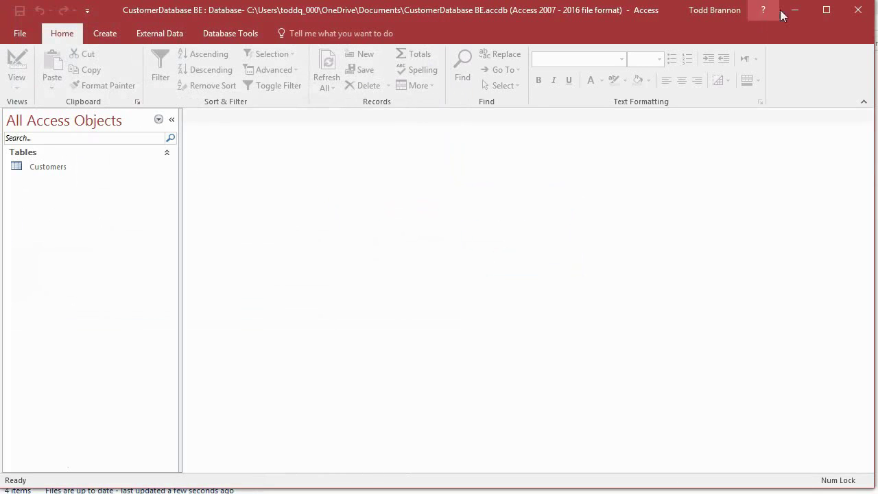
left_click(857, 10)
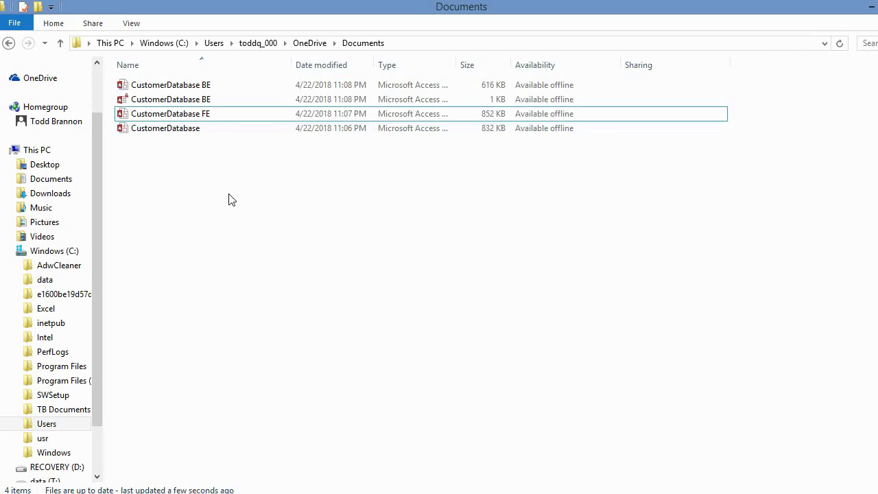
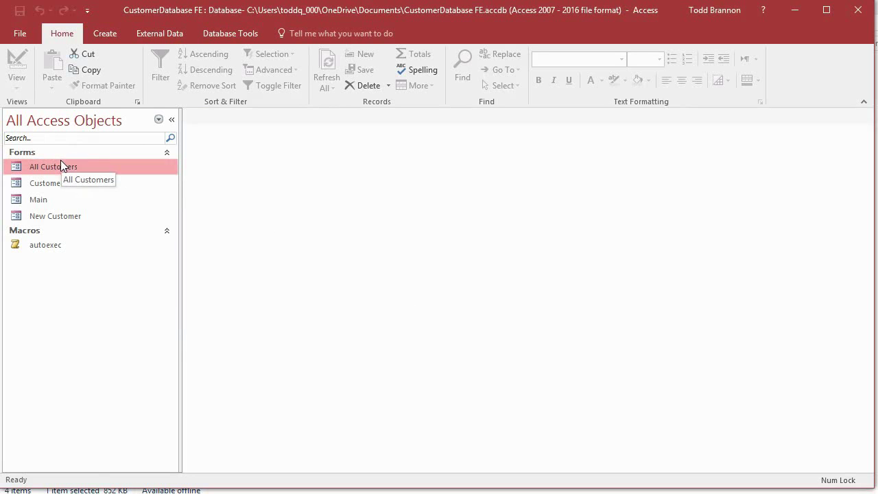
Step: Start getting external data from an Access database and choose CustomerDatabase BE in the Documents folder as the source file
left_click(157, 35)
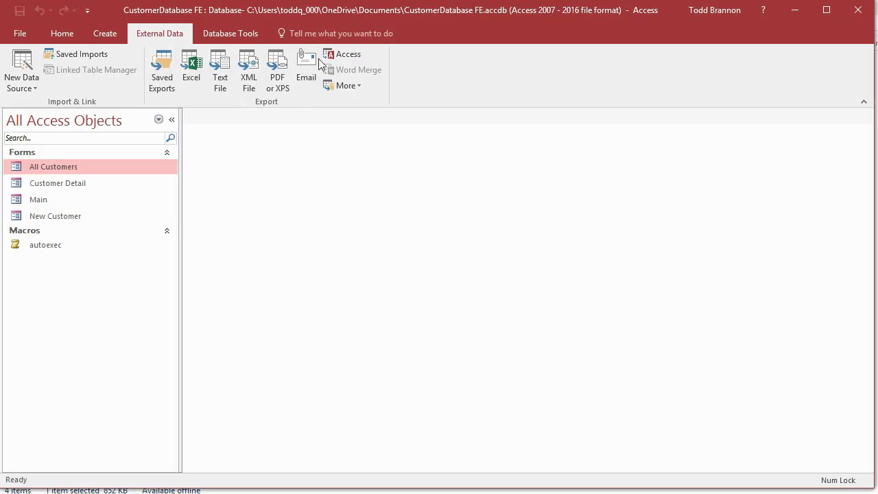
left_click(32, 87)
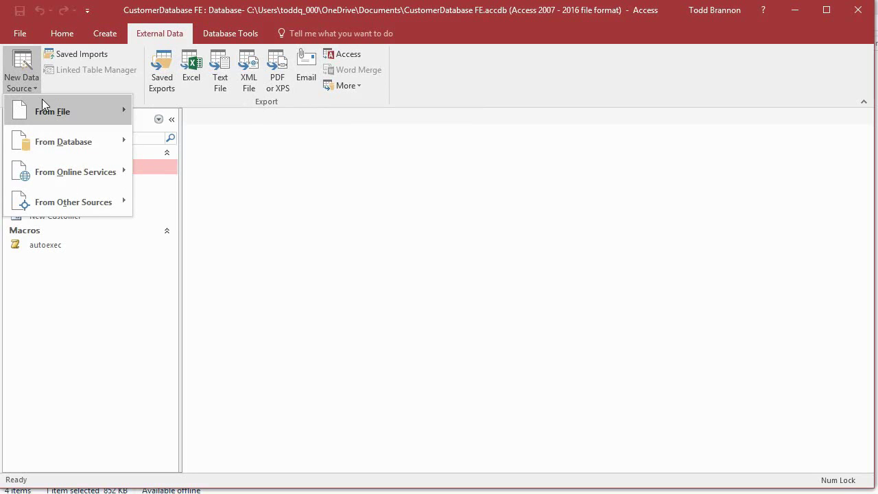
mouse_move(39, 99)
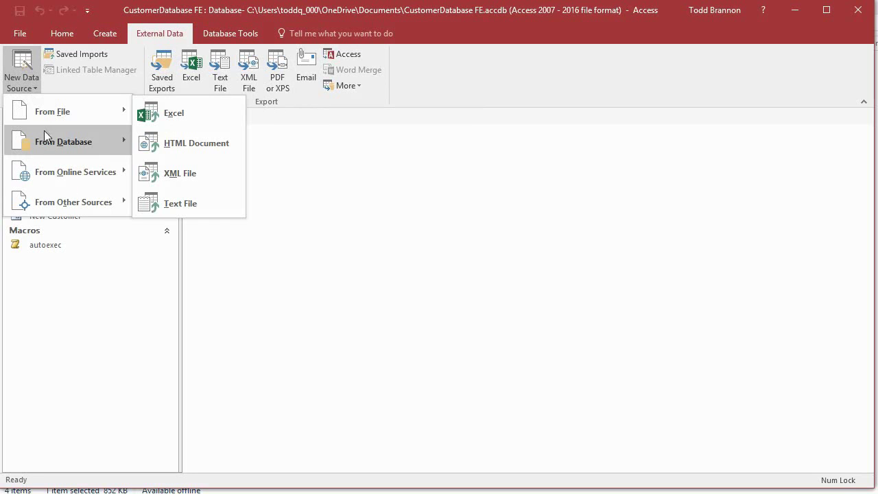
mouse_move(48, 144)
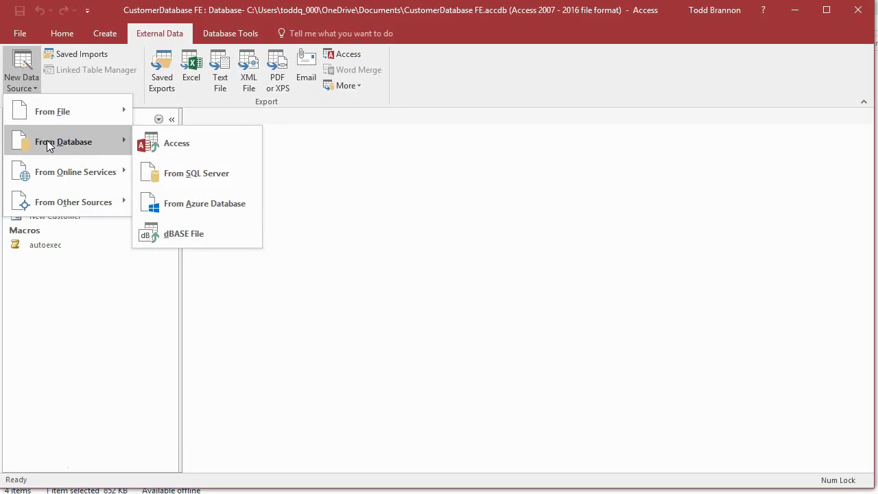
left_click(165, 142)
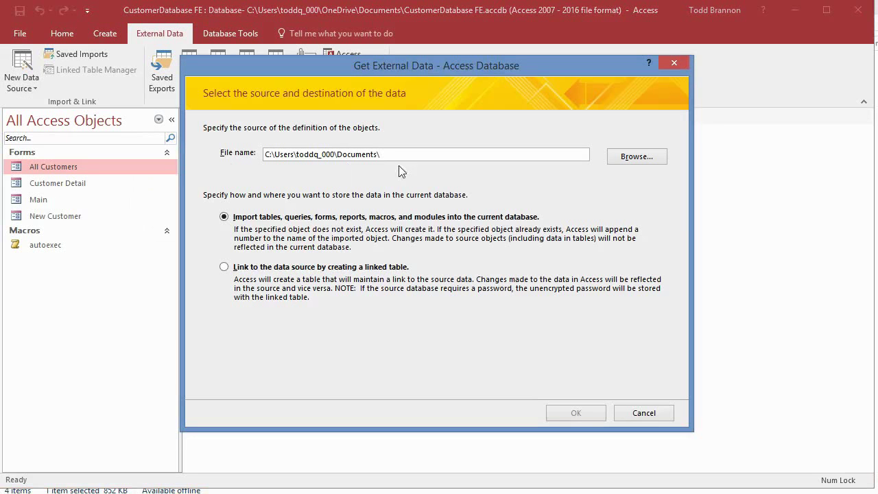
left_click(653, 161)
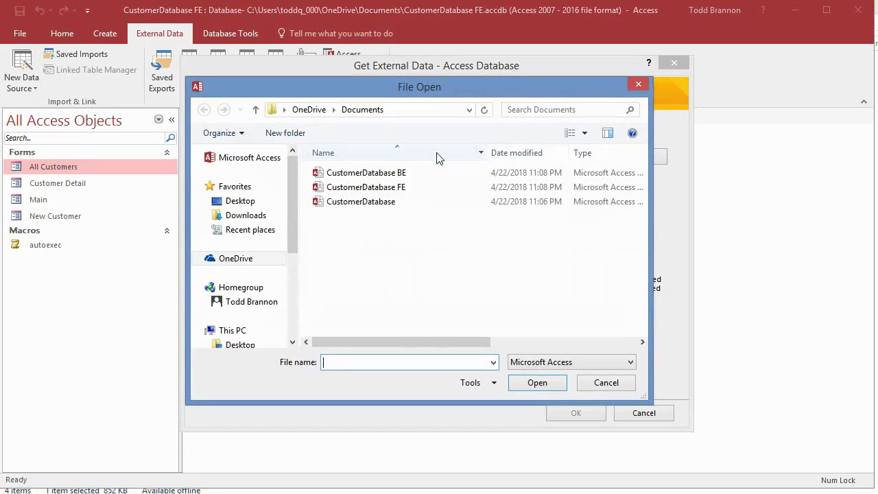
left_click(388, 176)
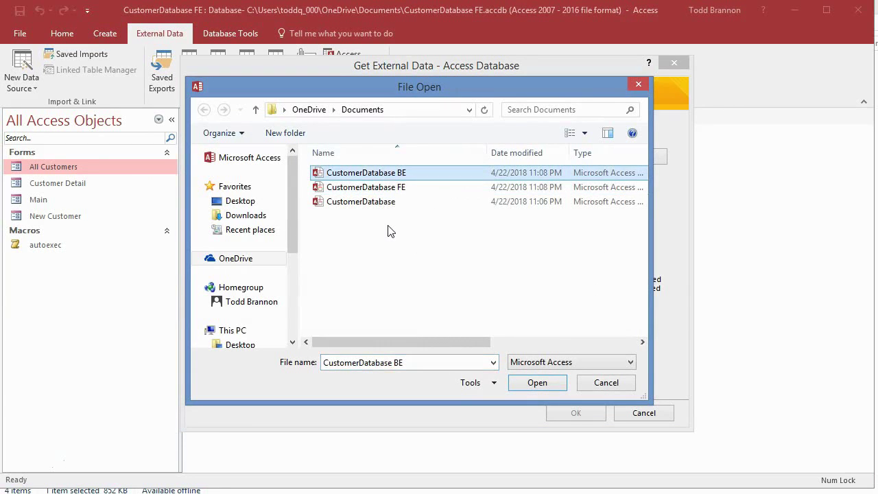
left_click(538, 388)
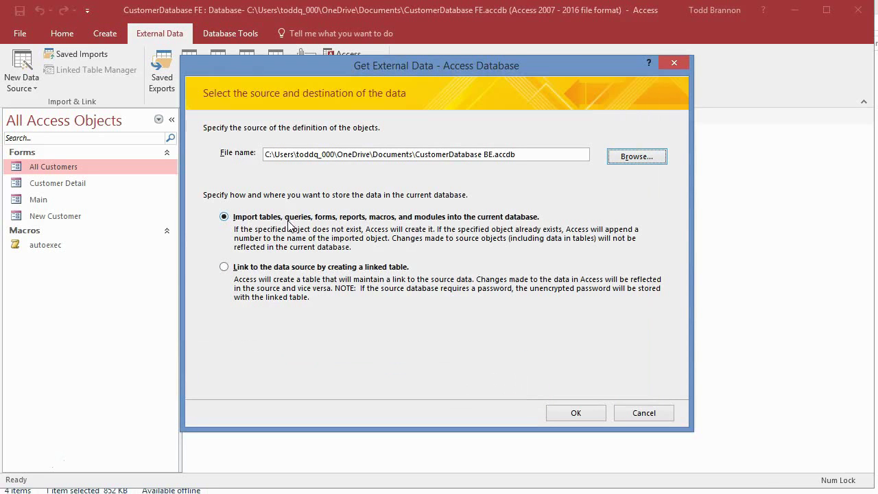
Step: Link to the data source by creating a linked table and select the Customers table for linking
left_click(225, 267)
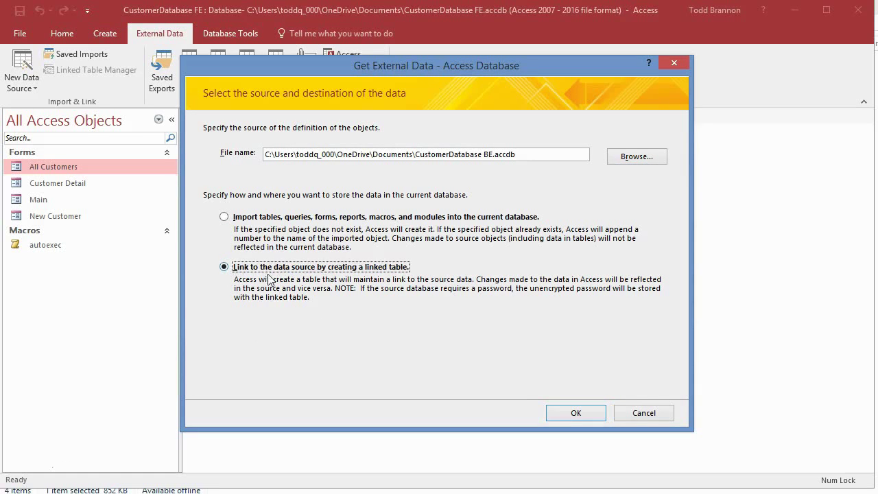
left_click(574, 412)
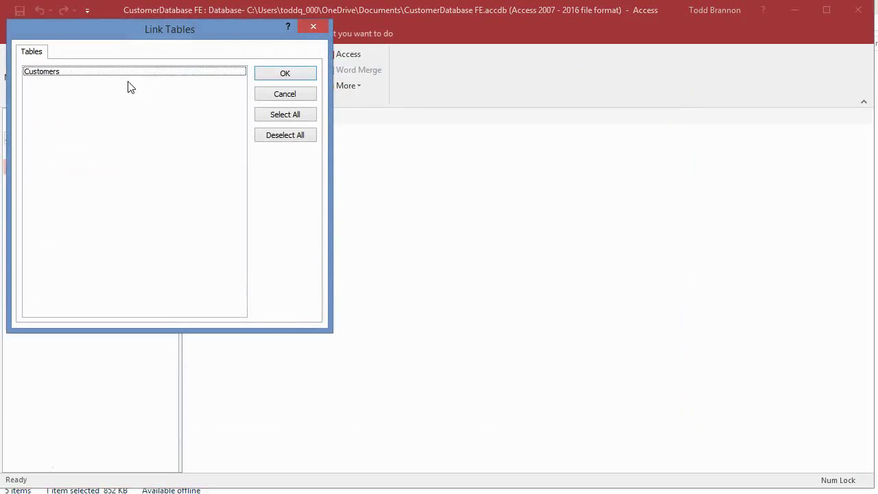
left_click(66, 77)
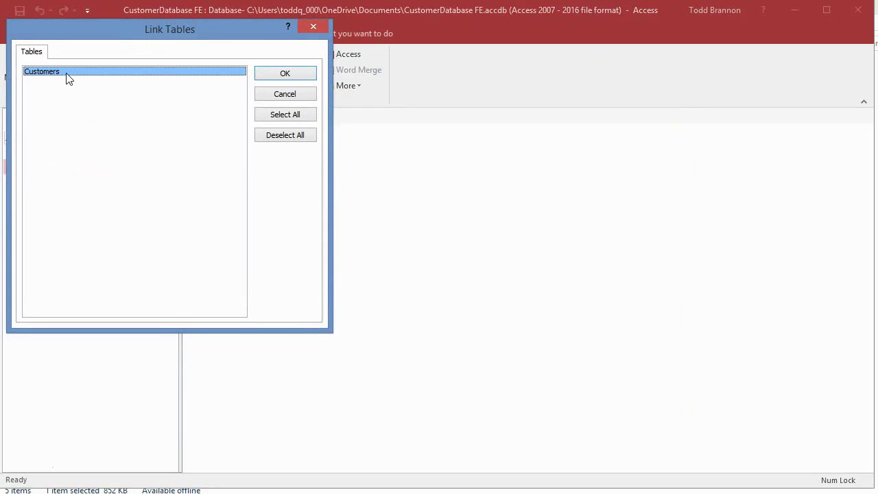
left_click(301, 75)
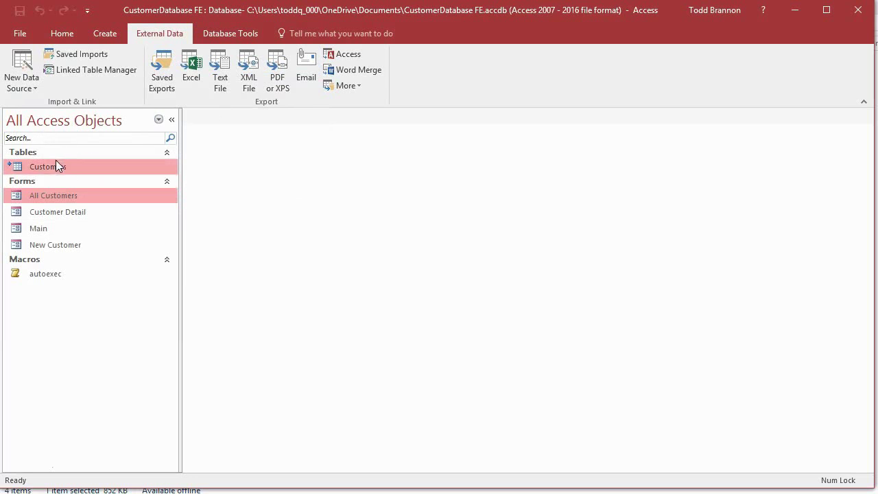
Step: Open the Main form, check the blank New Customer form from it, and return to Main
mouse_move(18, 170)
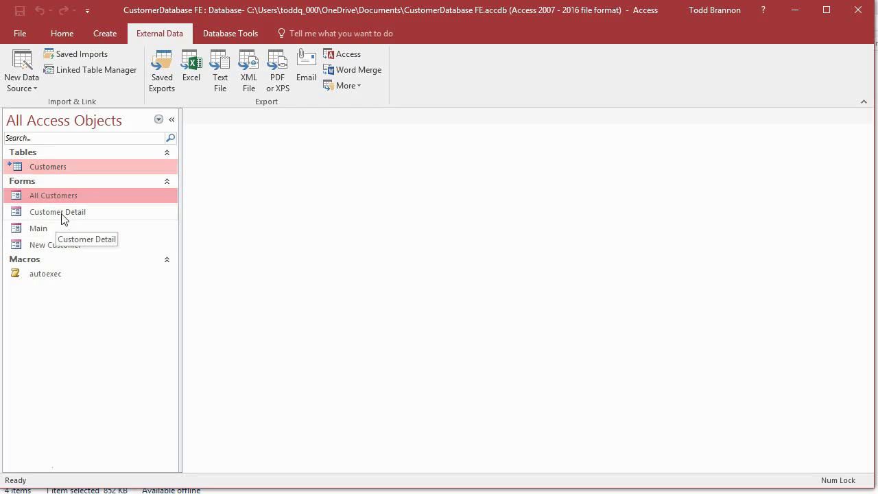
left_click(112, 168)
left_click(116, 199)
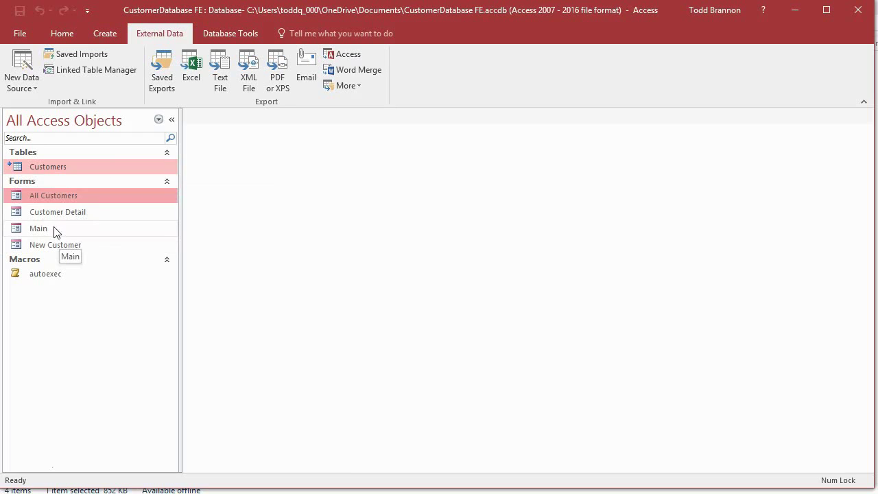
double_click(54, 229)
left_click(314, 245)
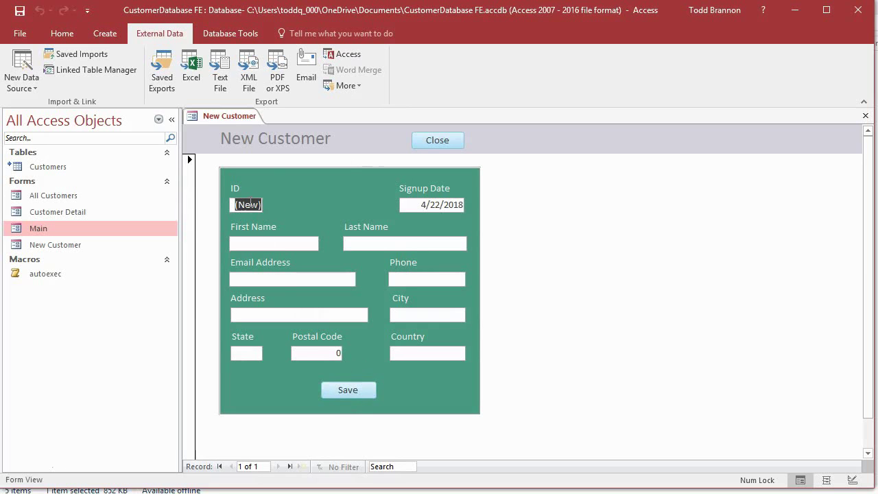
left_click(442, 142)
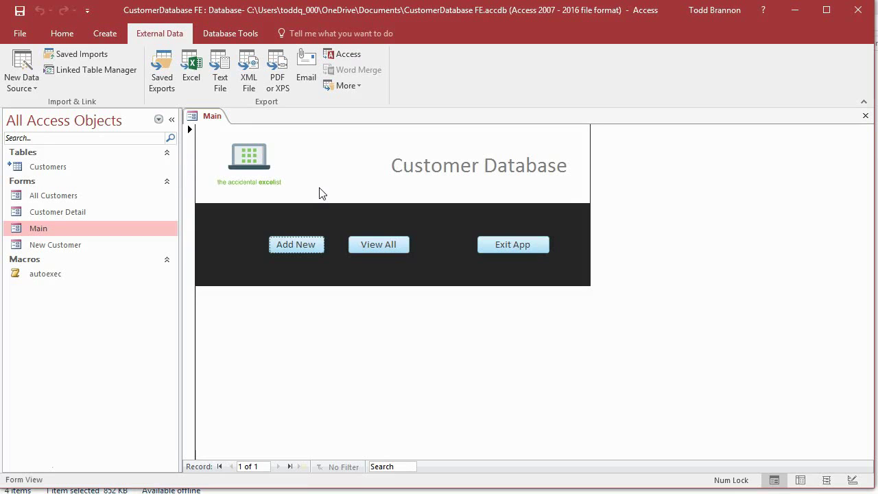
Step: View all customers from the Main form, look through the linked records, and close the list
left_click(378, 249)
scroll(376, 255, "down", 7)
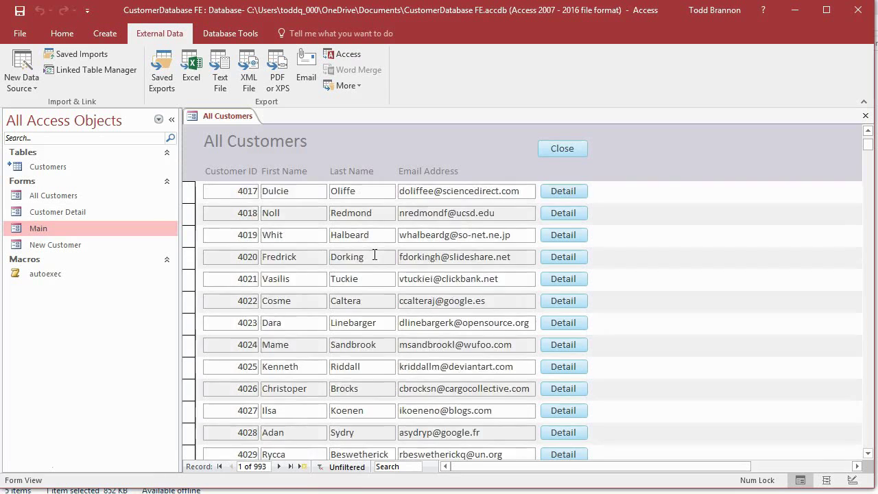
scroll(370, 251, "down", 2)
scroll(368, 251, "up", 8)
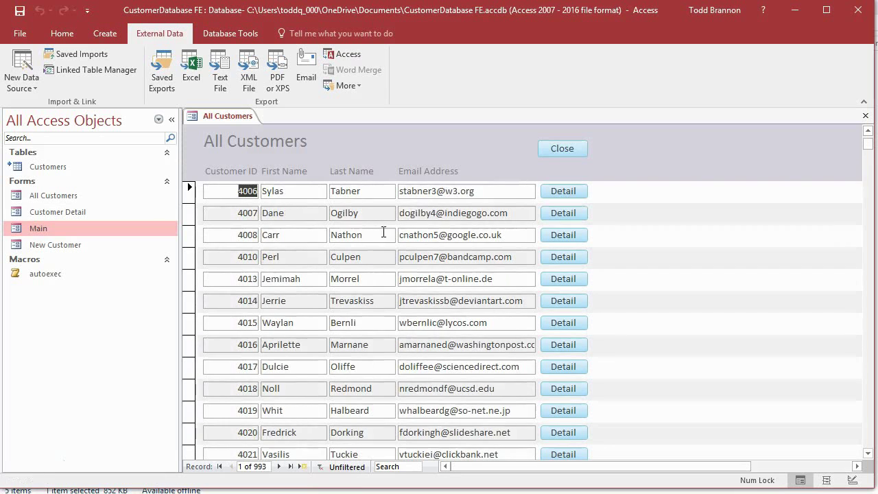
left_click(578, 149)
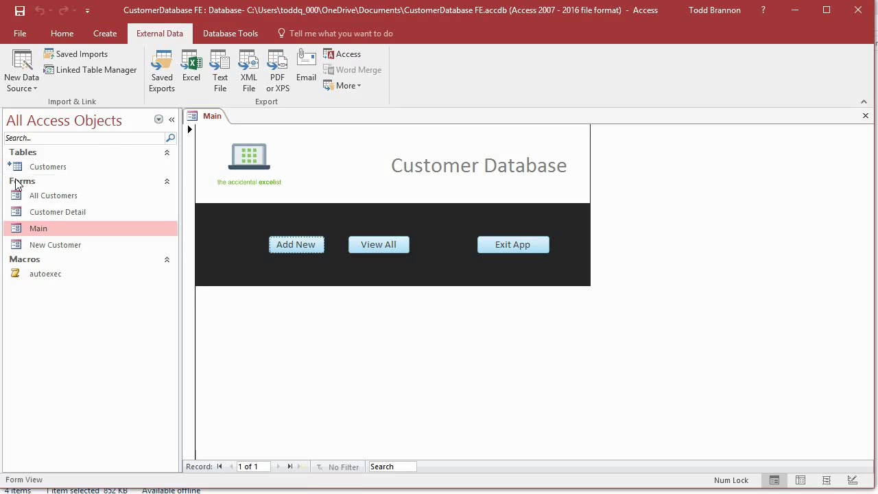
mouse_move(43, 168)
left_click(172, 118)
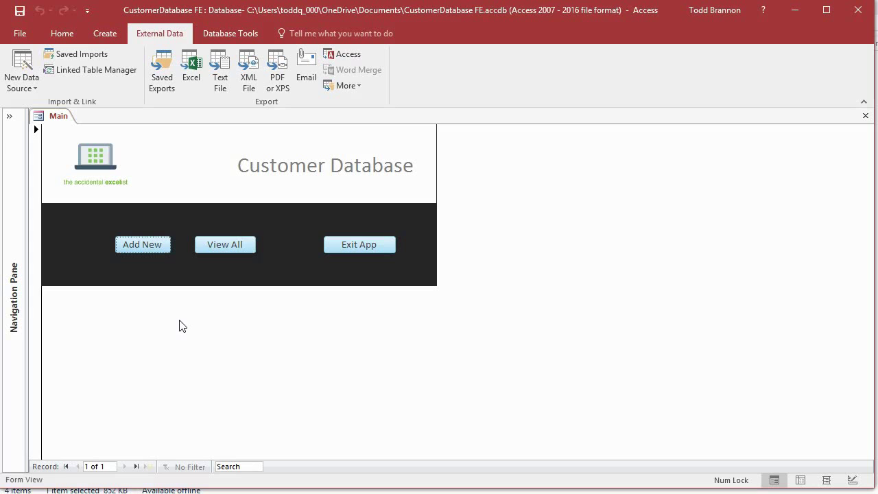
left_click(116, 39)
left_click(145, 43)
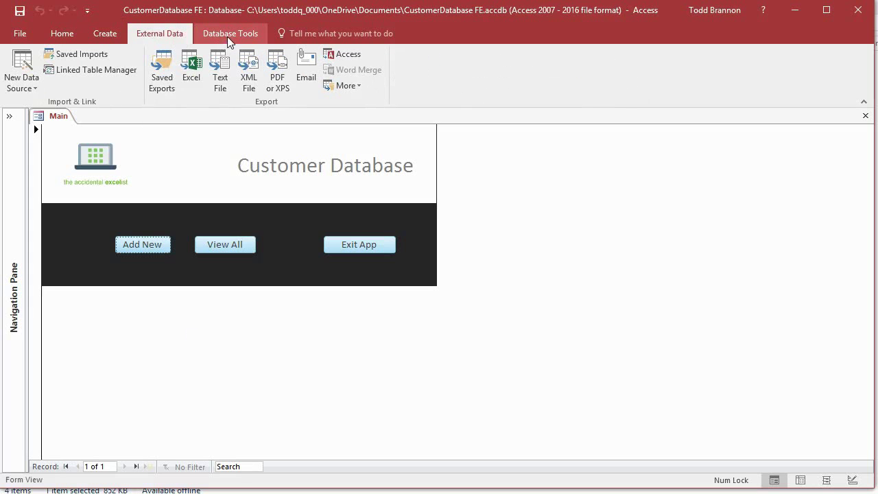
left_click(229, 39)
left_click(68, 39)
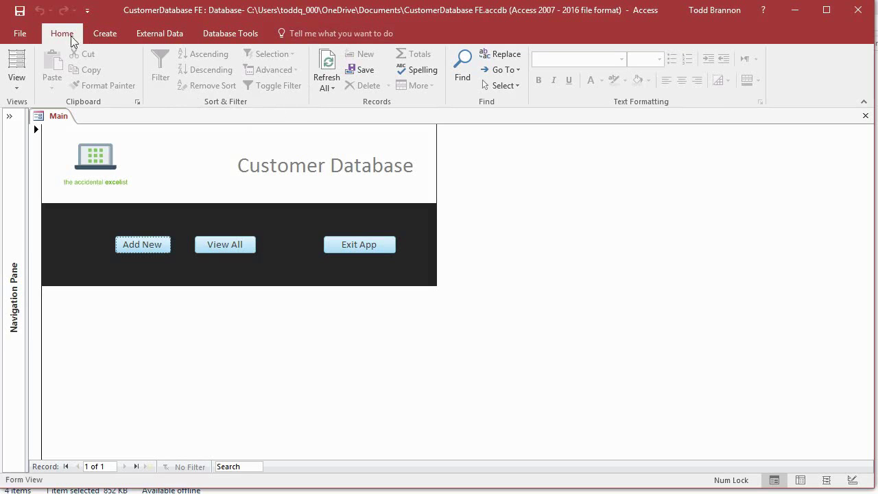
left_click(113, 36)
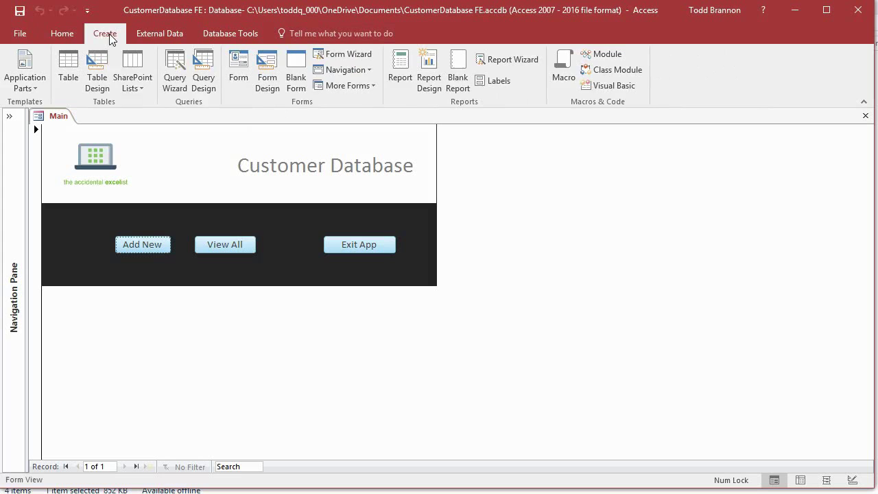
left_click(160, 34)
left_click(218, 34)
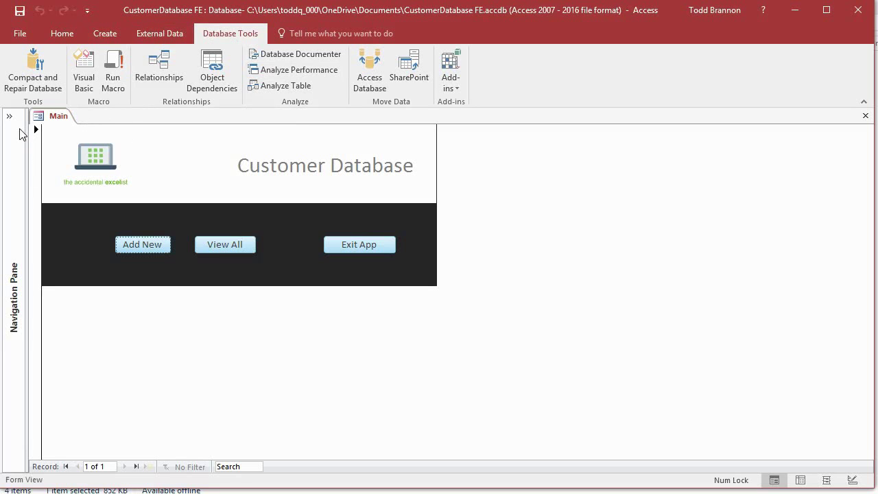
left_click(10, 116)
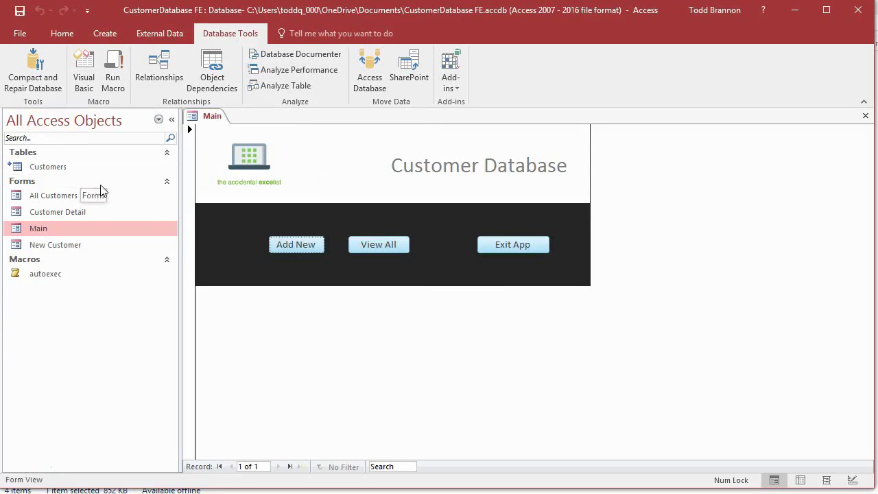
Step: In the current database's options, disable Display Navigation Pane, Allow Full Menus and Allow Default Shortcut Menus
left_click(23, 31)
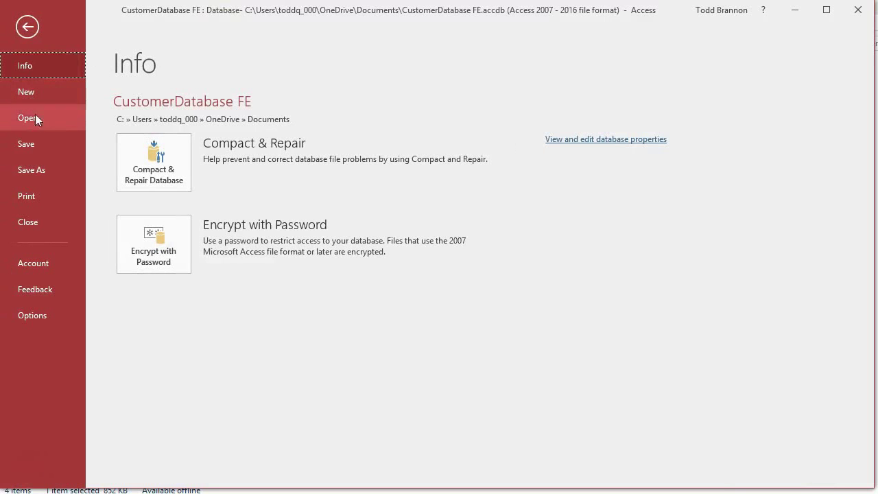
left_click(32, 315)
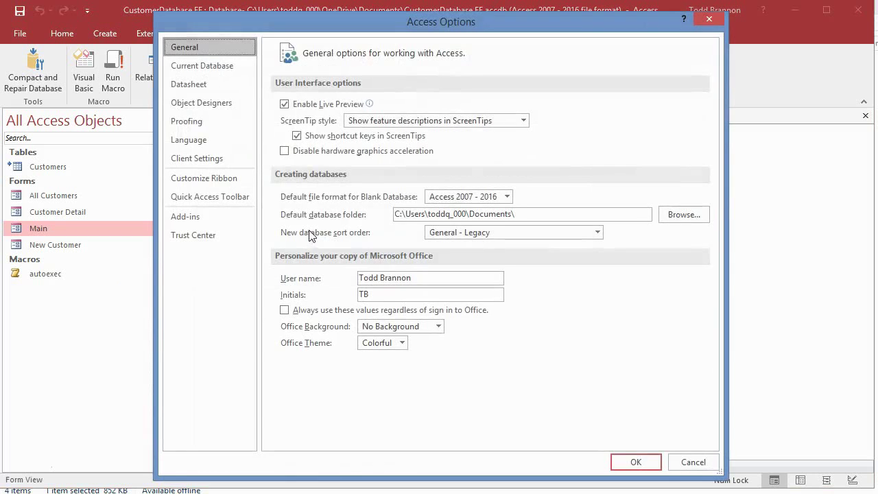
left_click(211, 66)
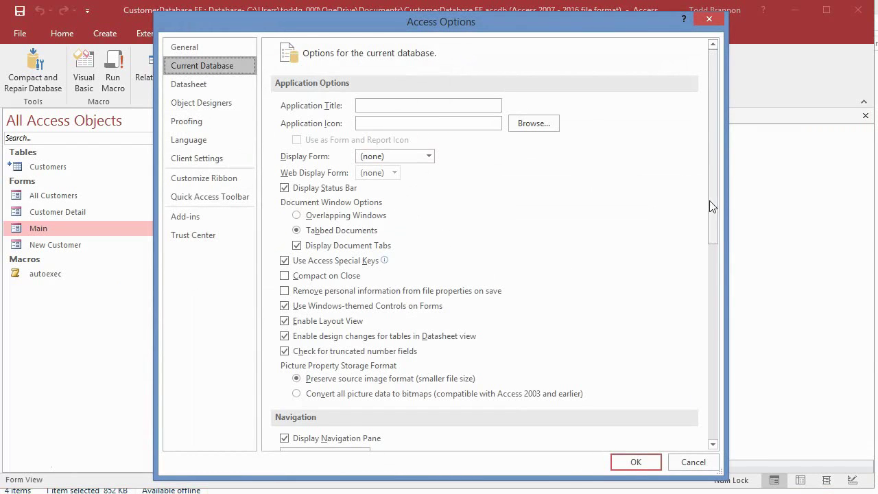
scroll(714, 234, "down", 1)
scroll(713, 238, "down", 4)
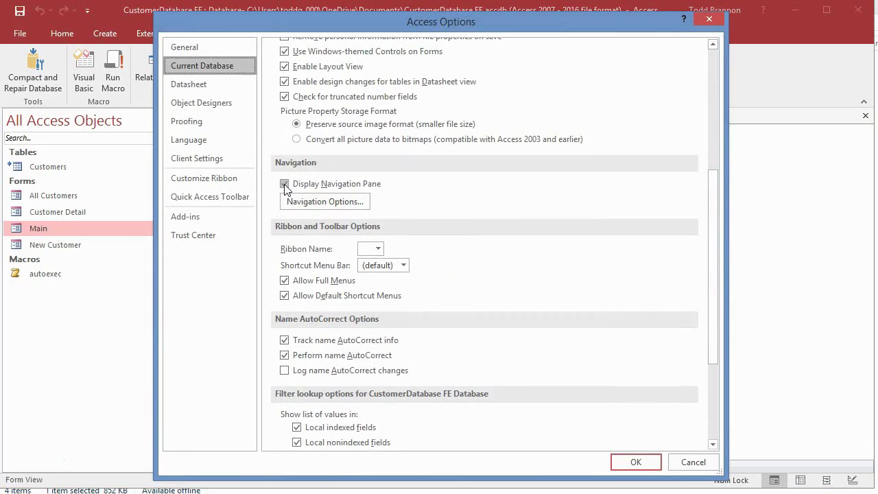
left_click(285, 186)
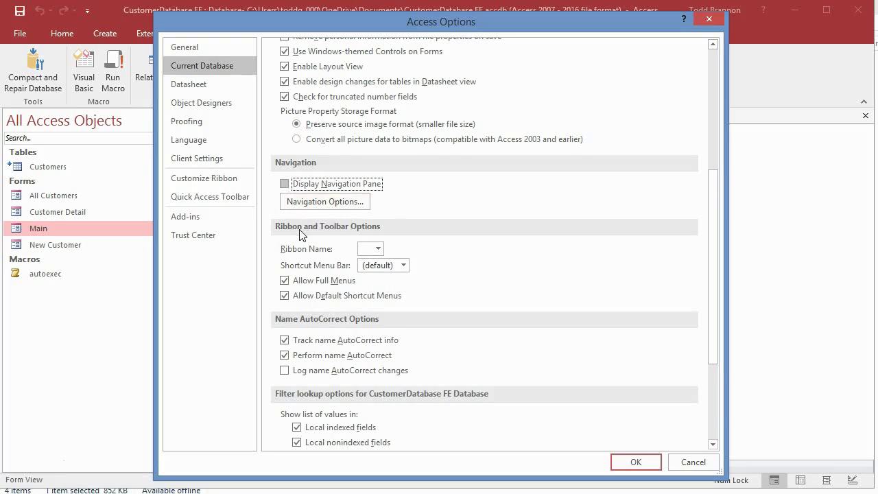
left_click(285, 281)
left_click(285, 297)
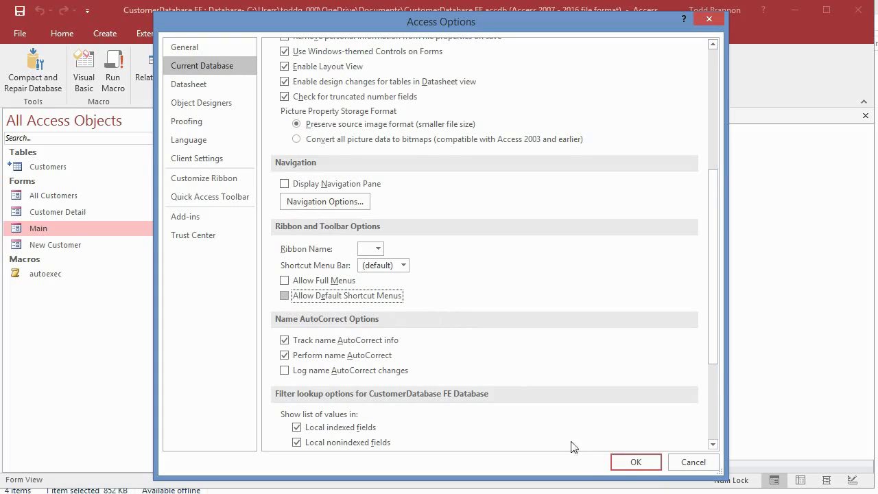
left_click(636, 462)
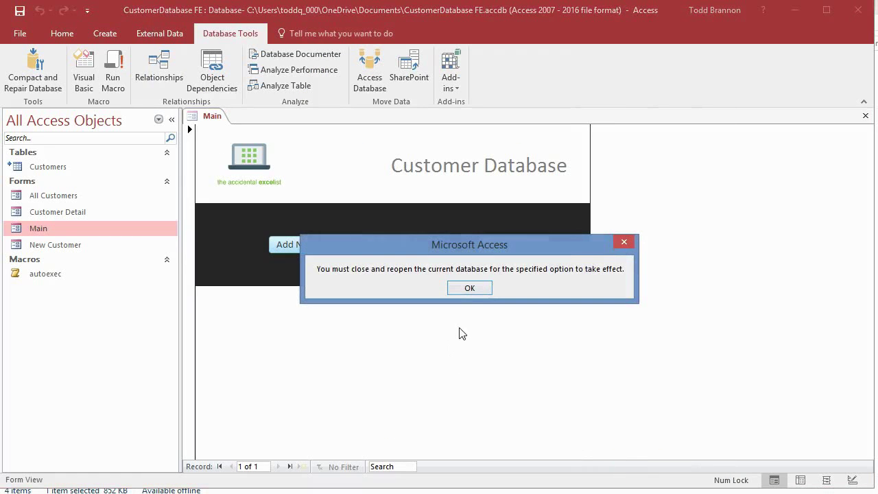
Step: Close CustomerDatabase FE and reopen it from the Documents folder to apply the new options
left_click(469, 288)
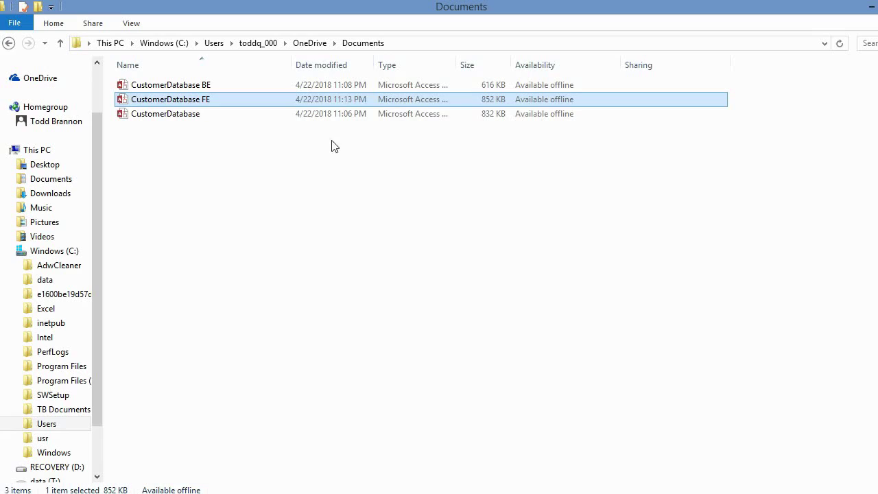
double_click(194, 102)
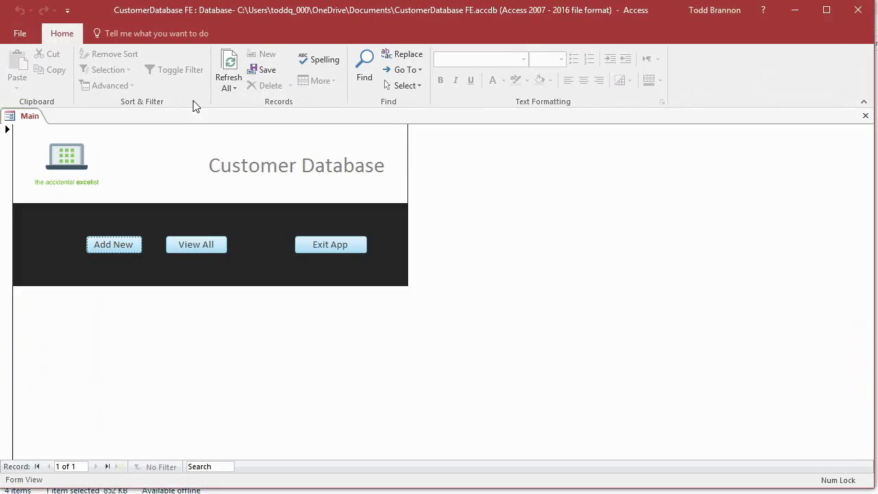
left_click(8, 134)
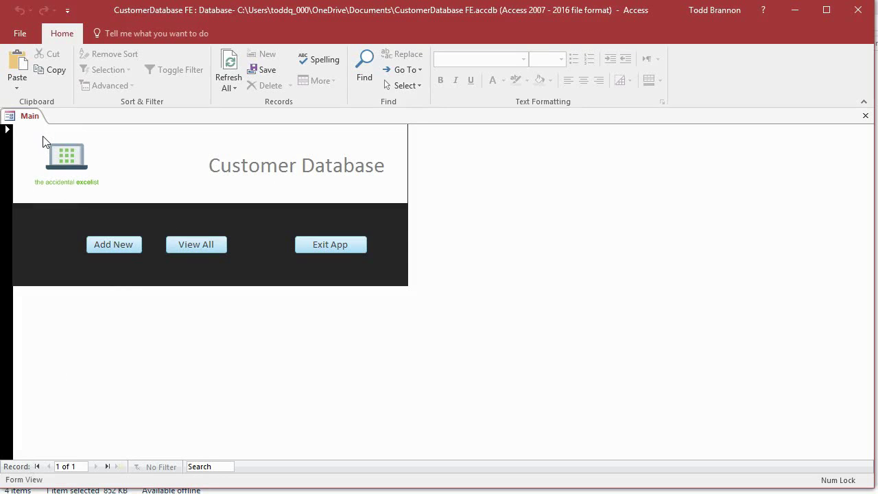
Step: Check the reduced set of file commands and review the current database's navigation, ribbon and toolbar options
left_click(18, 34)
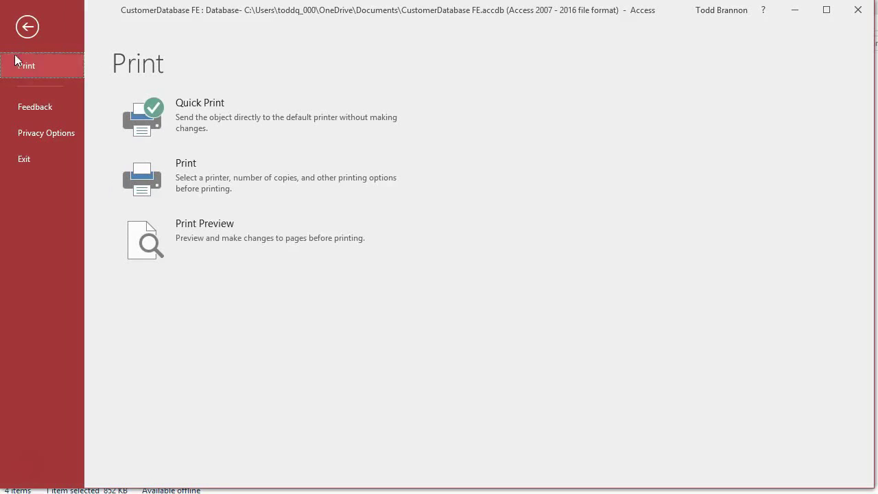
left_click(29, 31)
left_click(29, 34)
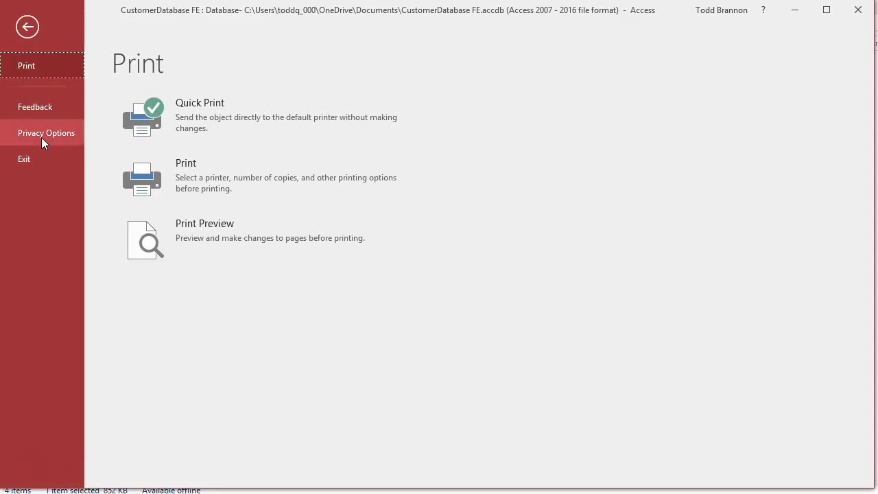
key("Escape")
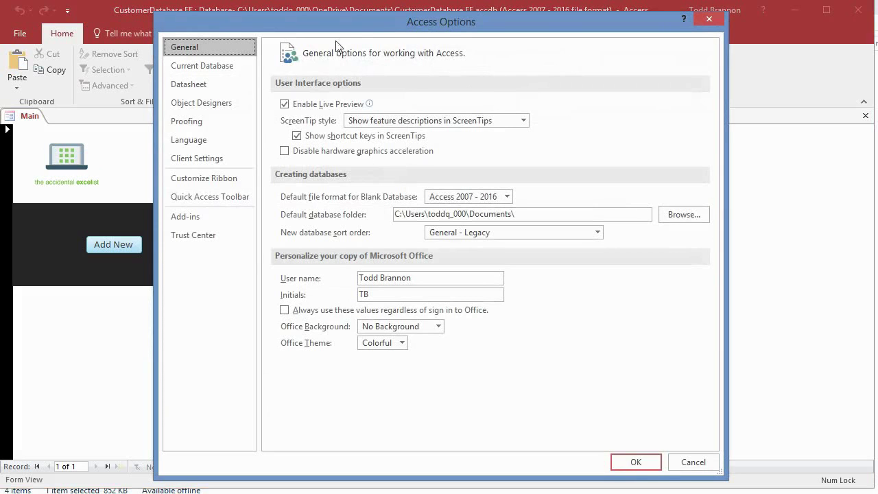
left_click(194, 68)
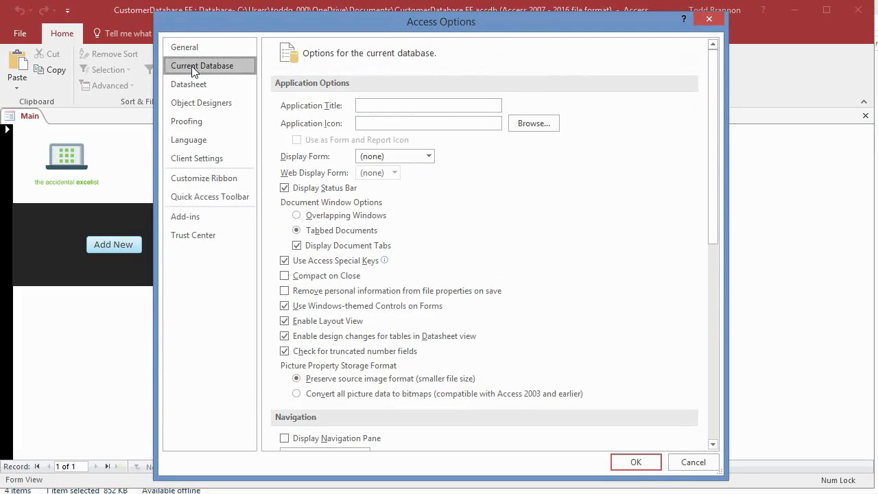
scroll(326, 240, "down", 3)
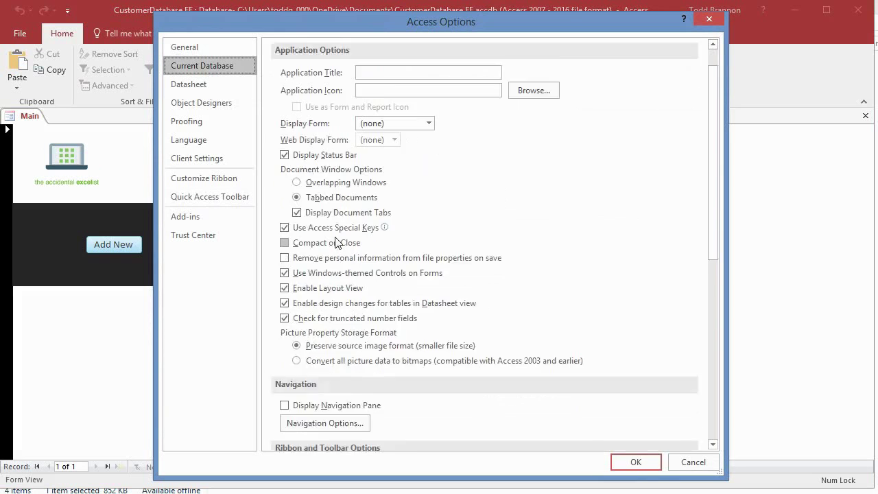
scroll(351, 254, "down", 5)
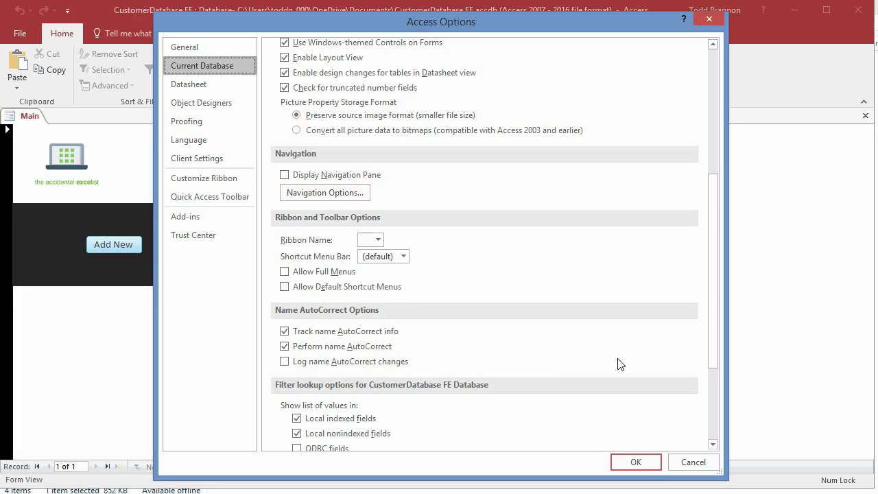
left_click(651, 464)
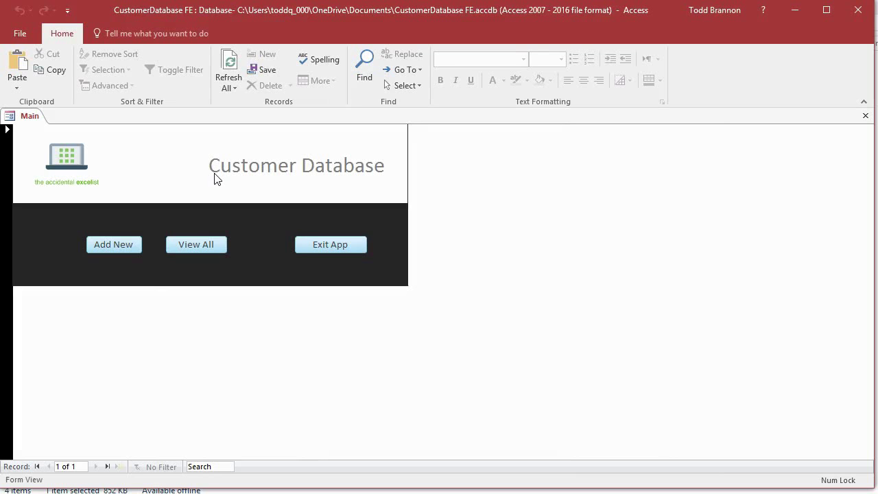
Step: Enable Allow Full Menus again in the current database's options
left_click(21, 28)
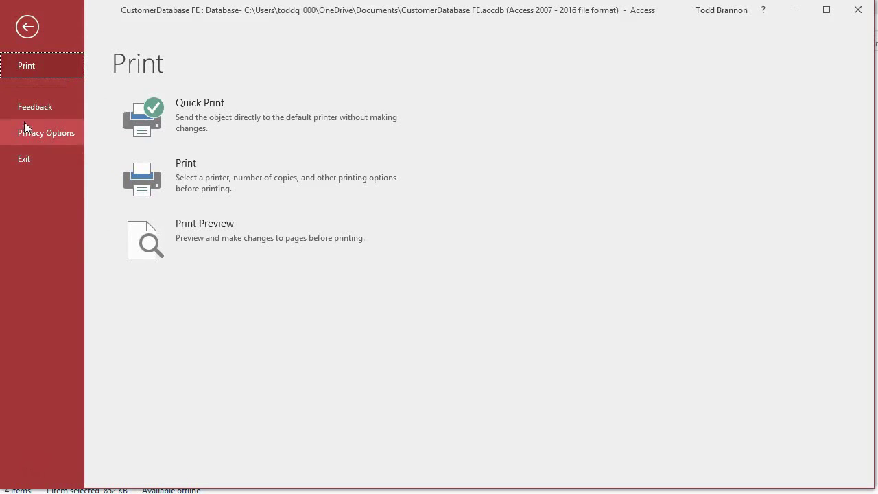
left_click(22, 36)
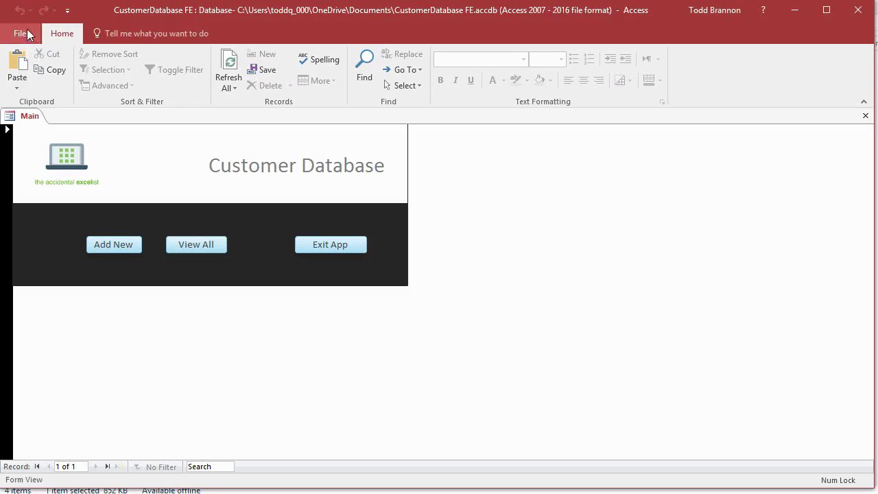
left_click(24, 35)
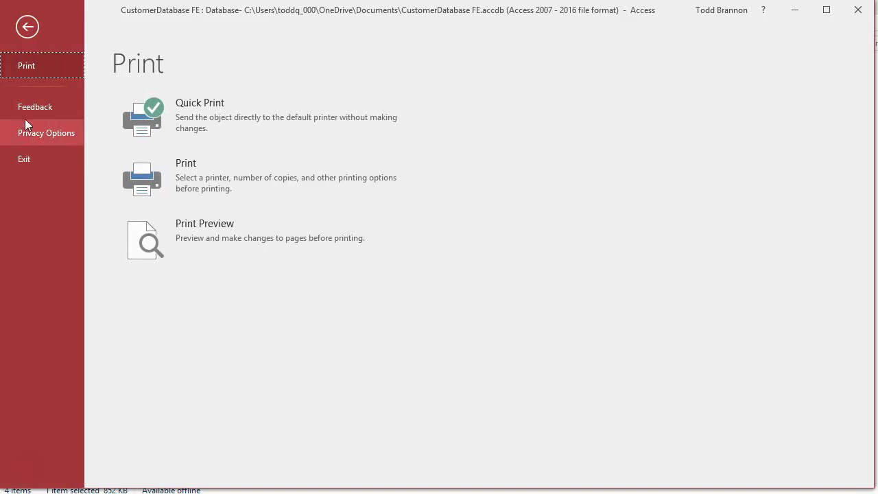
left_click(28, 28)
left_click(36, 35)
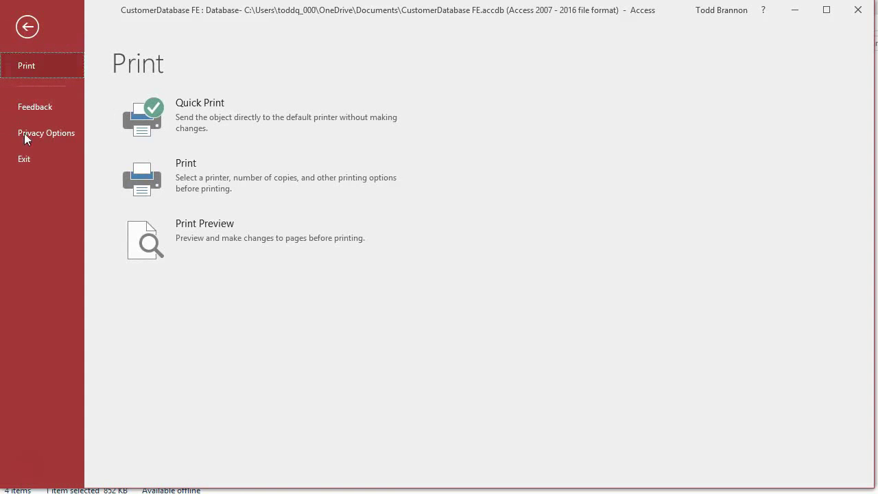
left_click(29, 132)
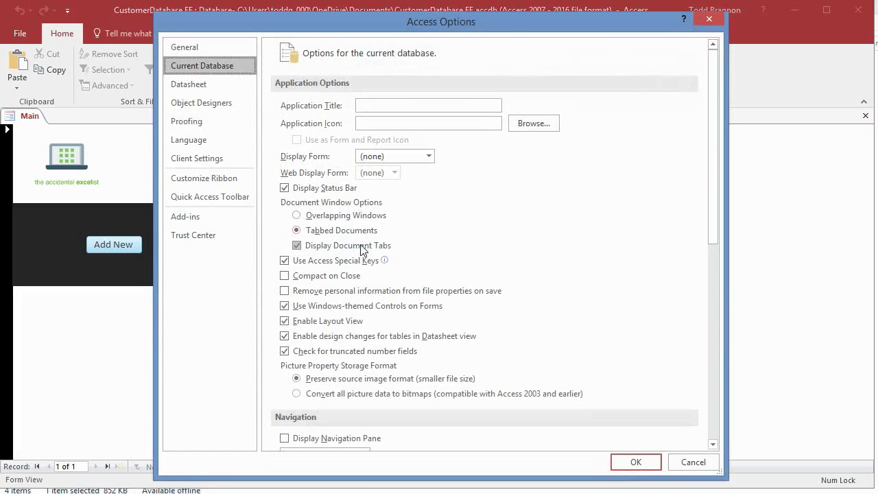
scroll(289, 243, "down", 6)
left_click(285, 239)
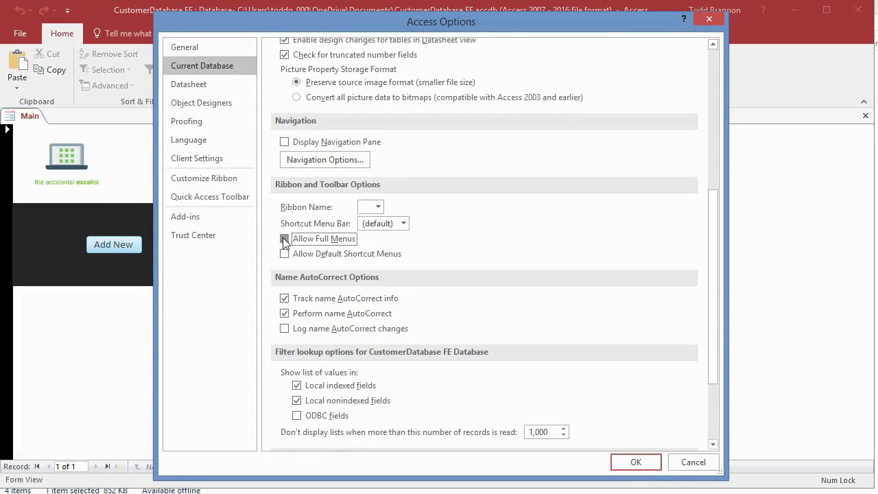
left_click(636, 463)
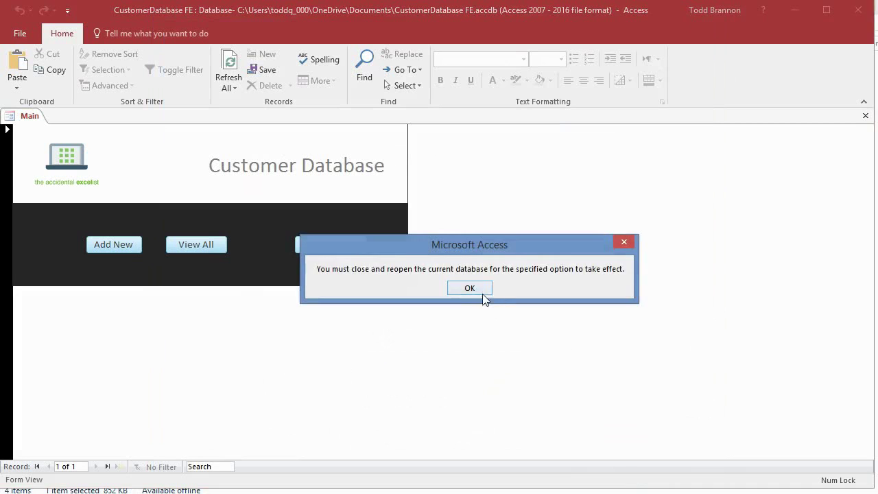
Step: Acknowledge the reopen notice, close CustomerDatabase FE and reopen it from the Documents folder with full menus allowed
left_click(480, 293)
left_click(858, 10)
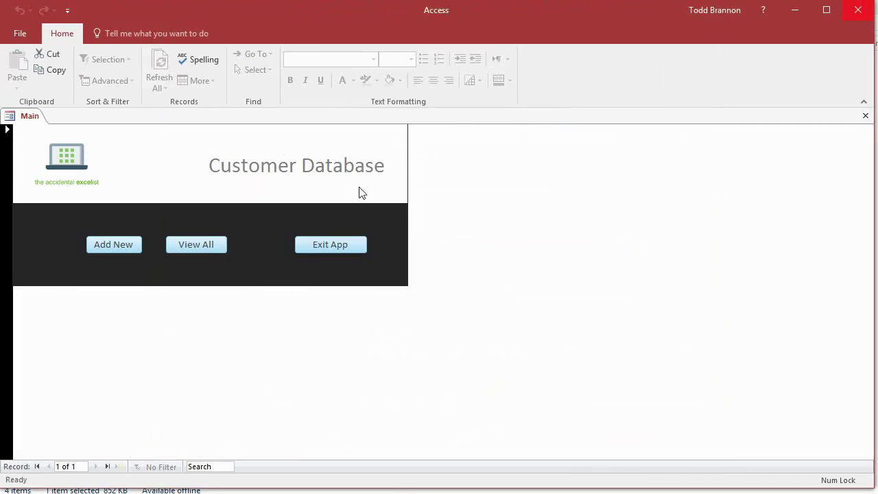
double_click(160, 99)
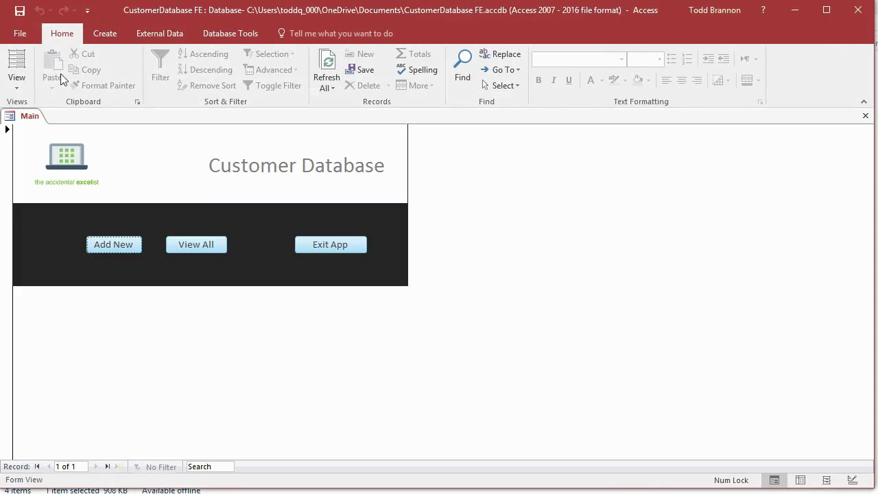
Step: Save the front-end as an ACCDE file named CustomerDatabase FE in the Documents folder, and close the database
left_click(32, 35)
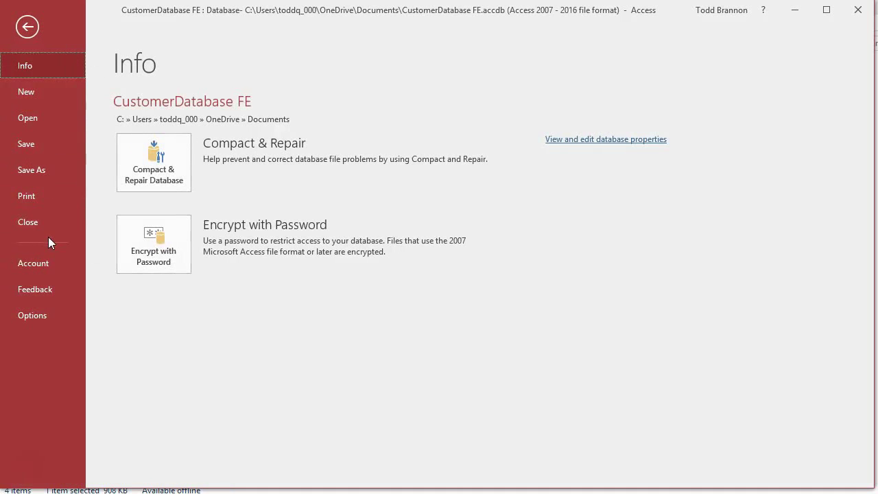
left_click(32, 170)
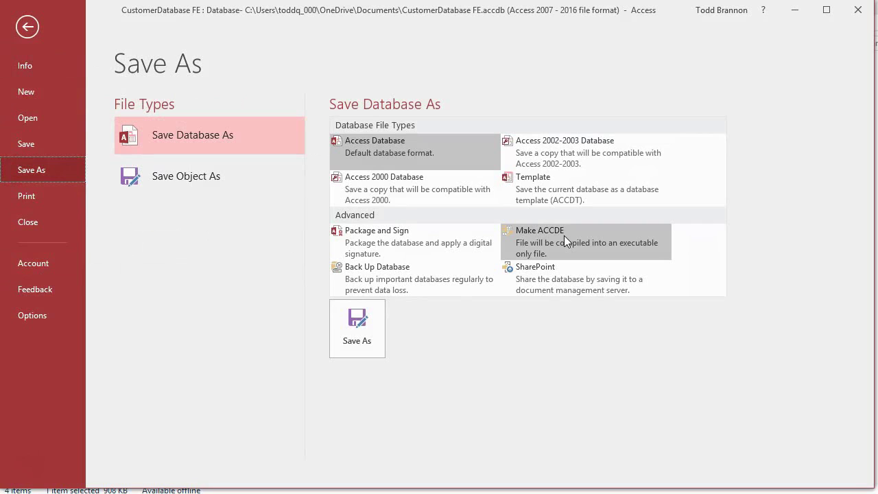
left_click(604, 234)
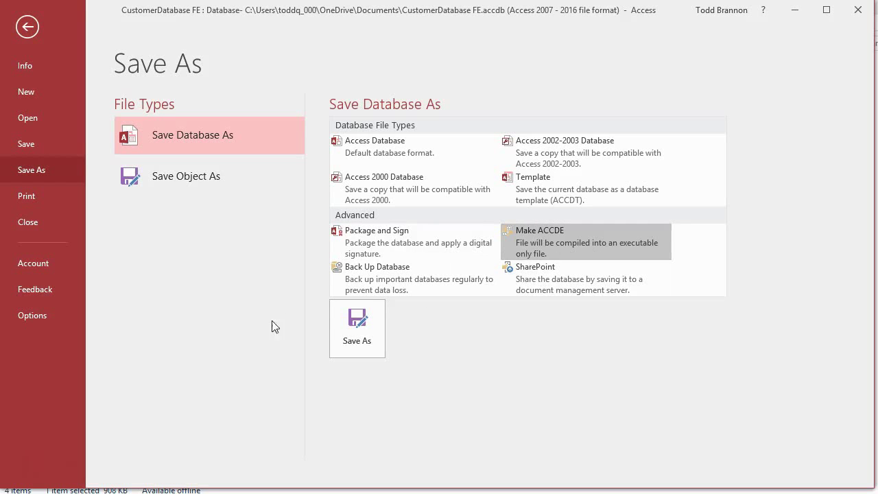
left_click(341, 322)
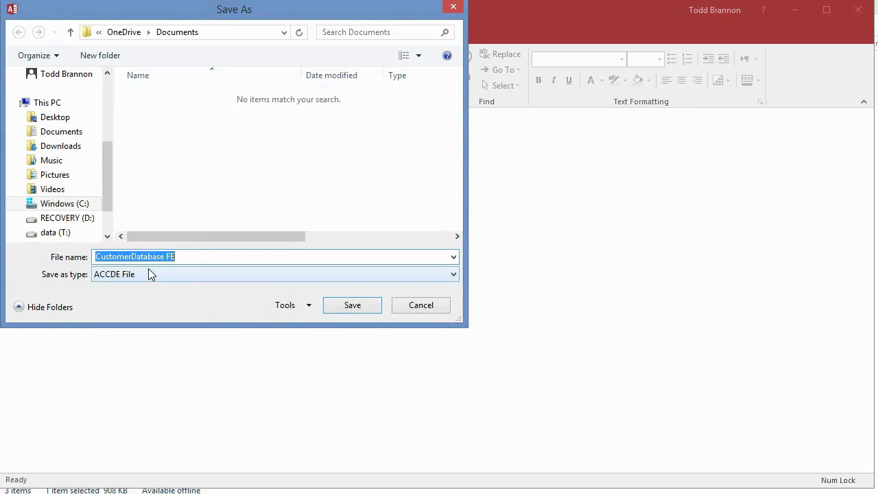
left_click(330, 306)
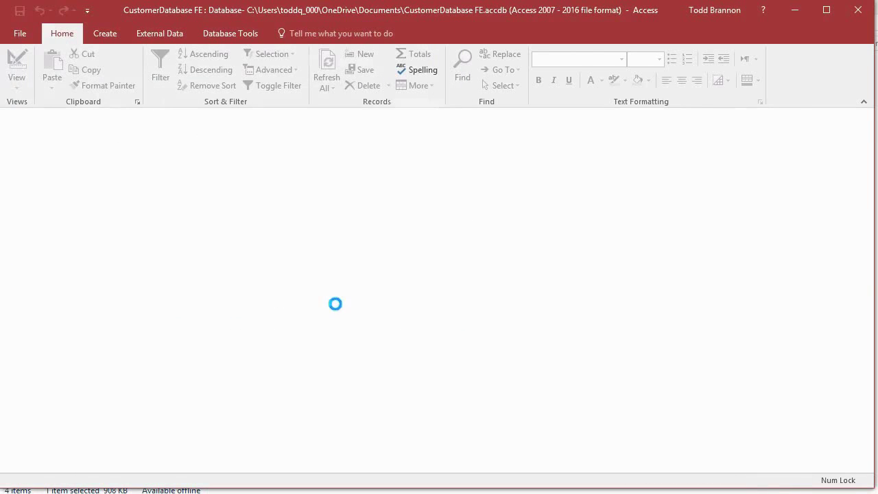
left_click(860, 13)
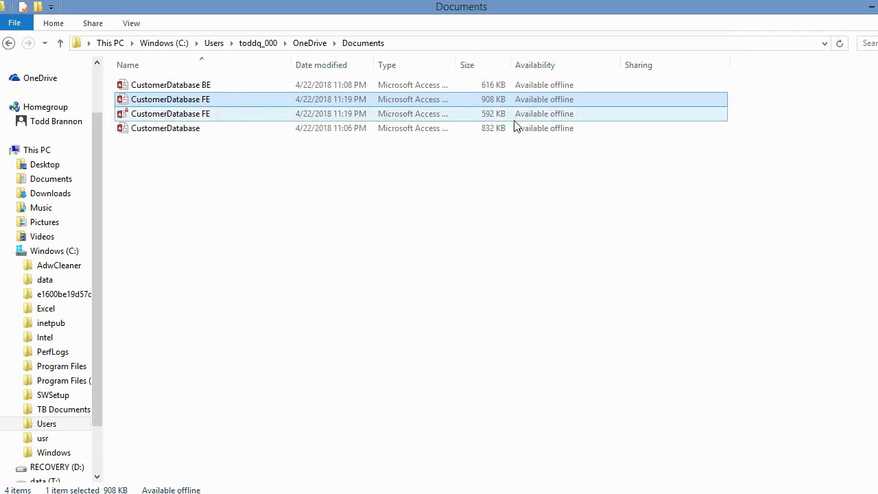
Step: Widen the file type column in the Documents folder and open the ACCDE version of CustomerDatabase FE, accepting the security notice
left_click_drag(455, 63, 535, 87)
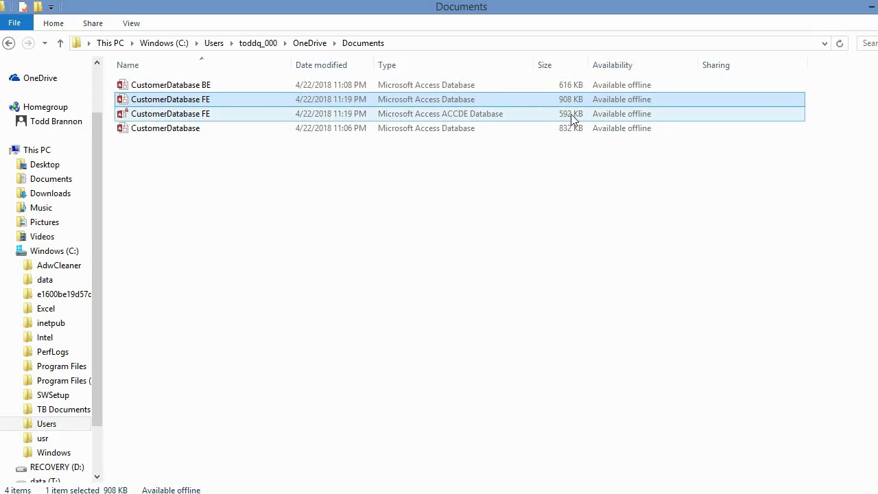
double_click(177, 117)
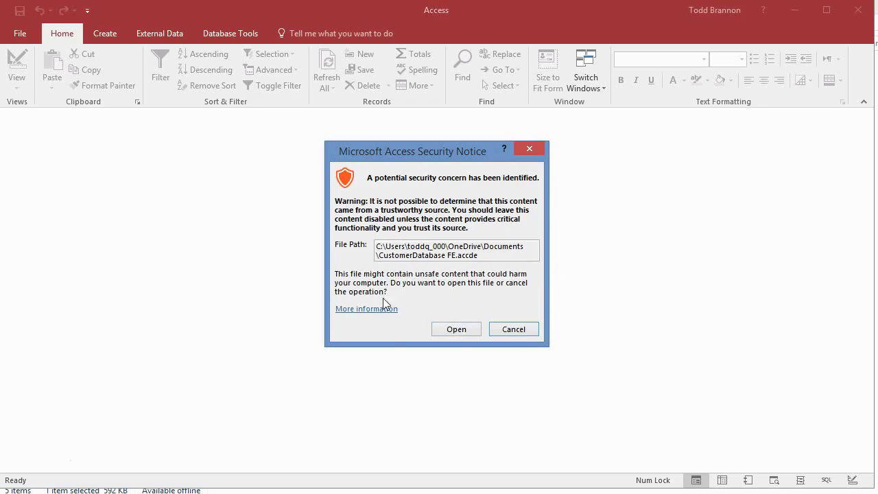
left_click(456, 329)
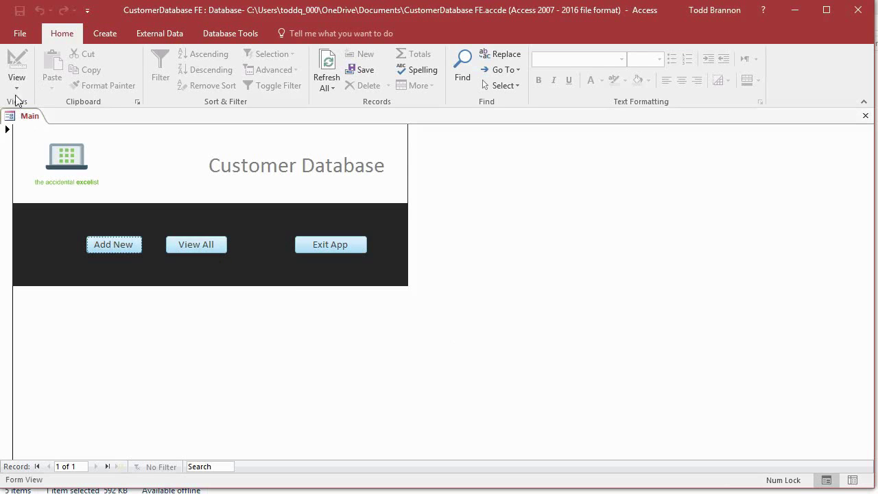
Step: Open the Trusted Locations settings in the Access Trust Center
left_click(15, 34)
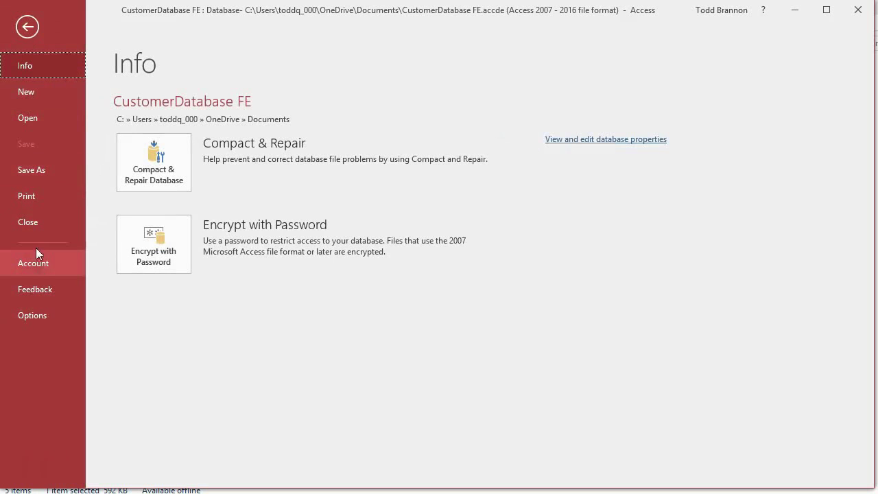
left_click(27, 315)
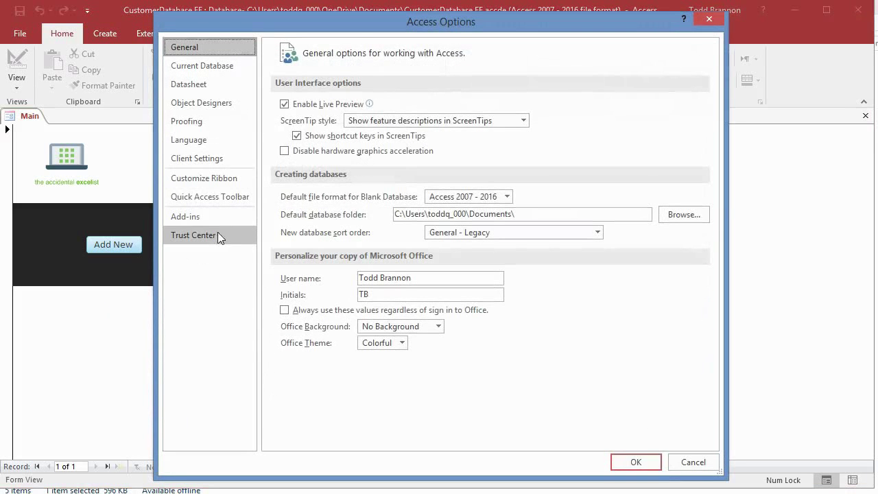
left_click(219, 240)
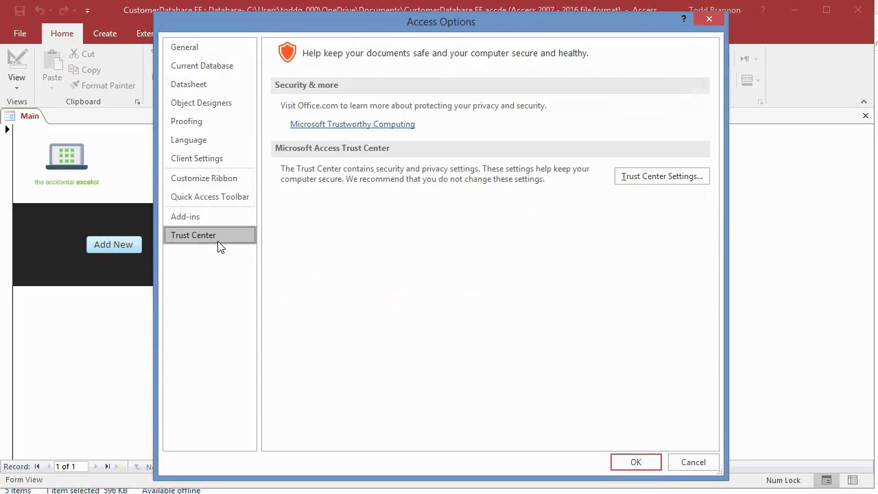
left_click(662, 177)
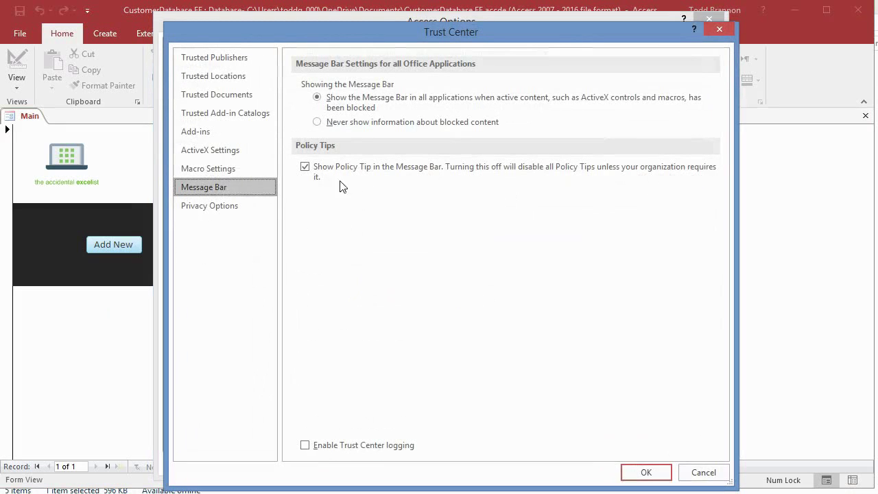
left_click(212, 79)
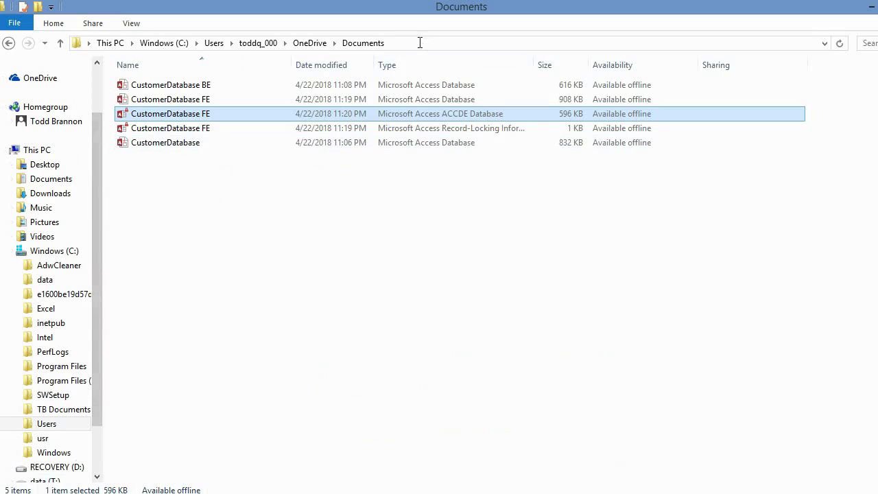
Step: Copy the full path of the OneDrive Documents folder and return to the Trusted Locations settings in Access
left_click(417, 43)
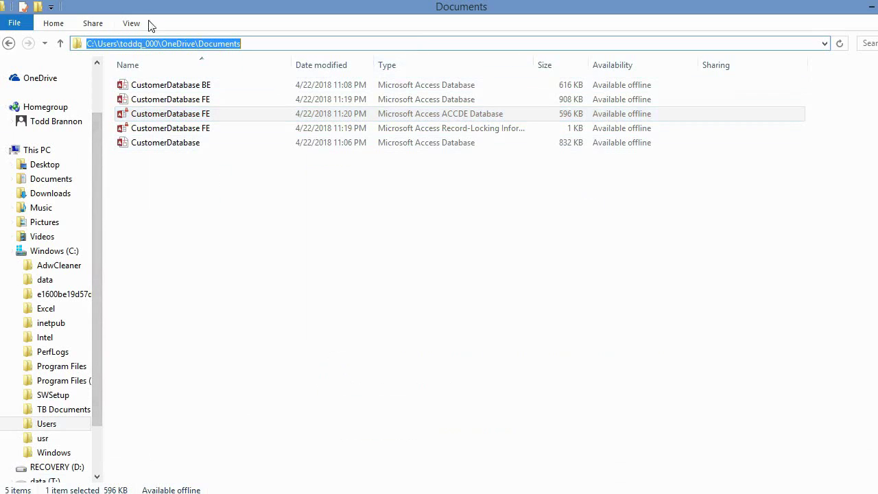
right_click(210, 46)
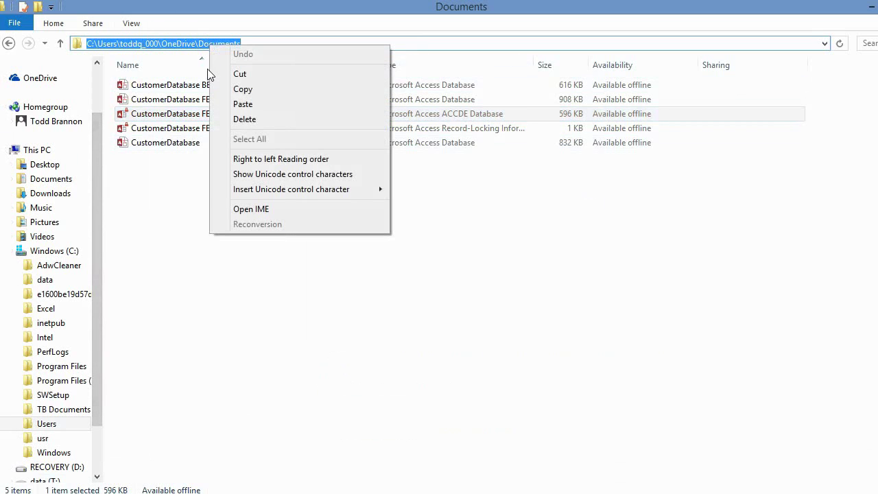
left_click(241, 90)
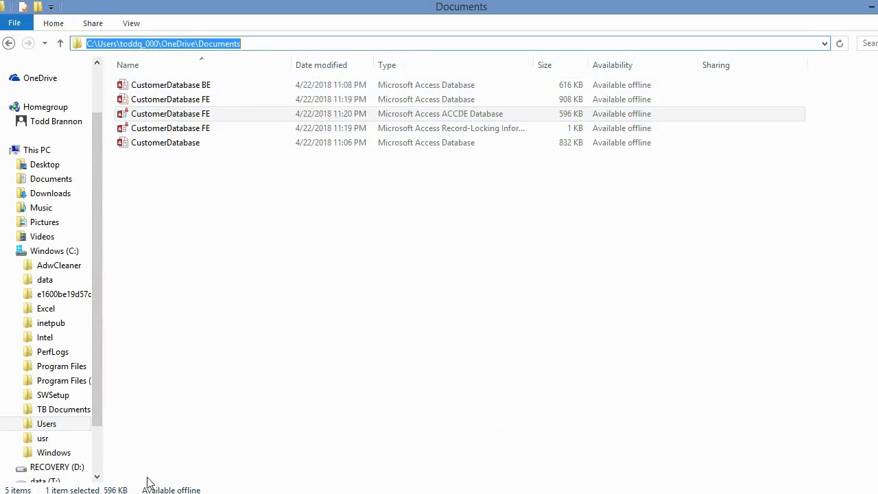
key("alt+Tab")
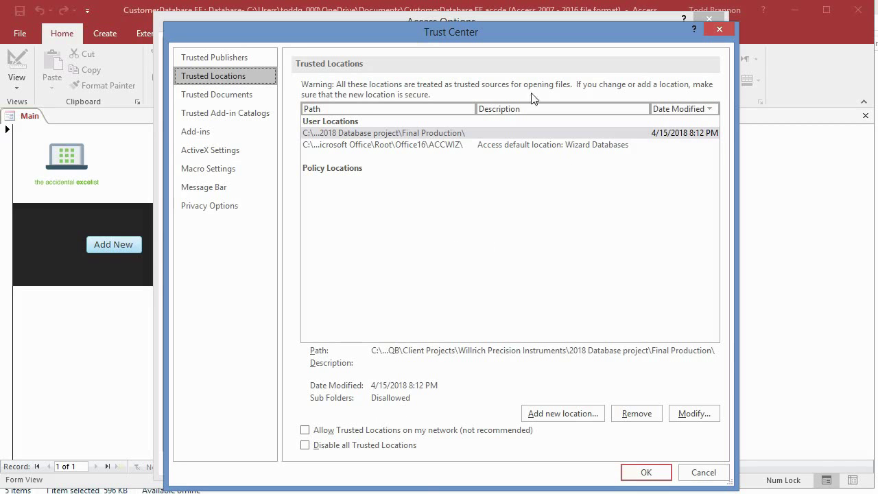
Step: Add the copied OneDrive Documents path as a new trusted location and confirm the Trust Center and Access options
left_click(534, 414)
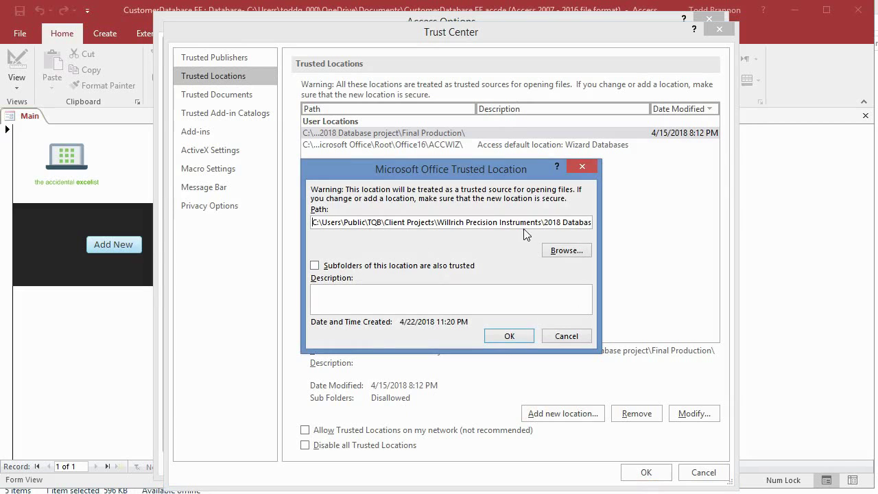
triple_click(492, 226)
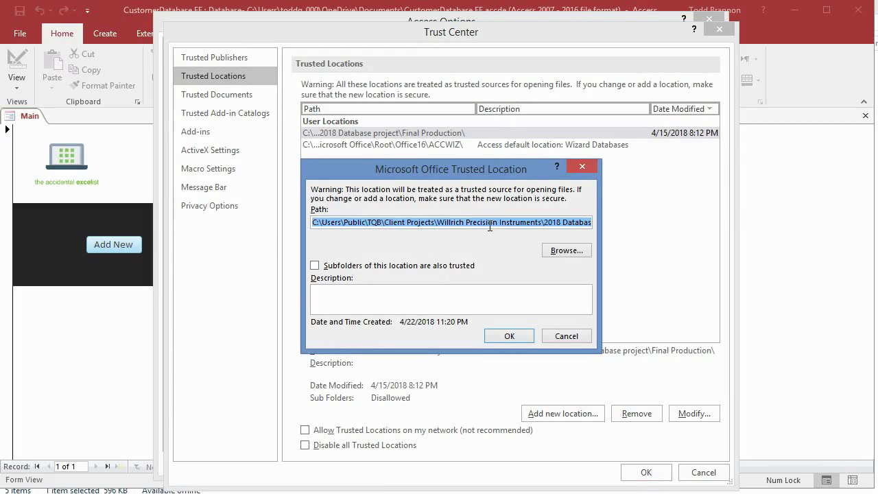
key("Delete")
key("ctrl+v")
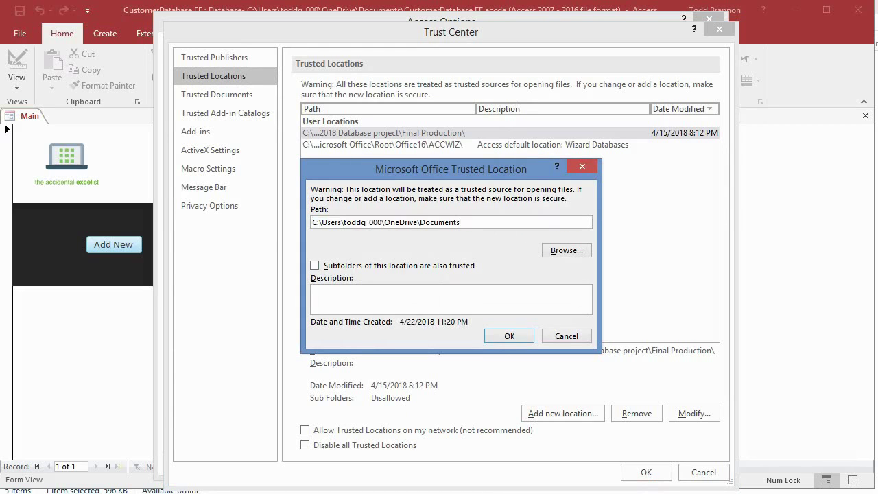
left_click(520, 338)
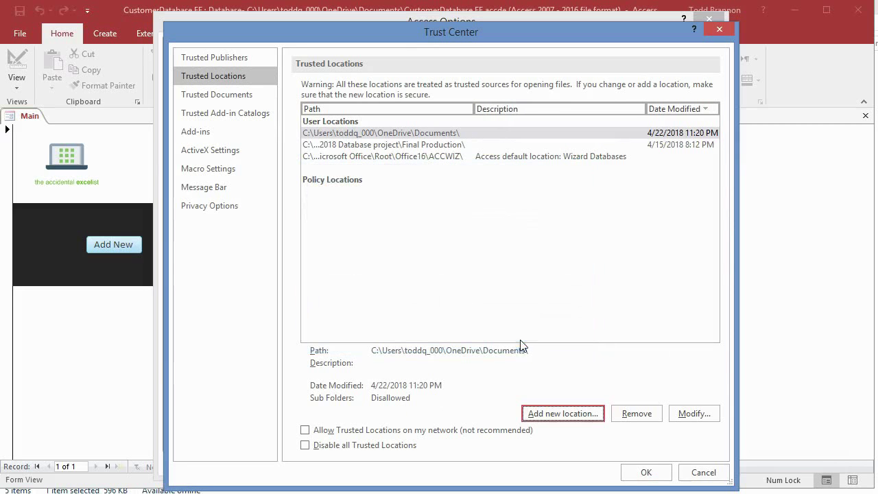
left_click(645, 473)
left_click(634, 463)
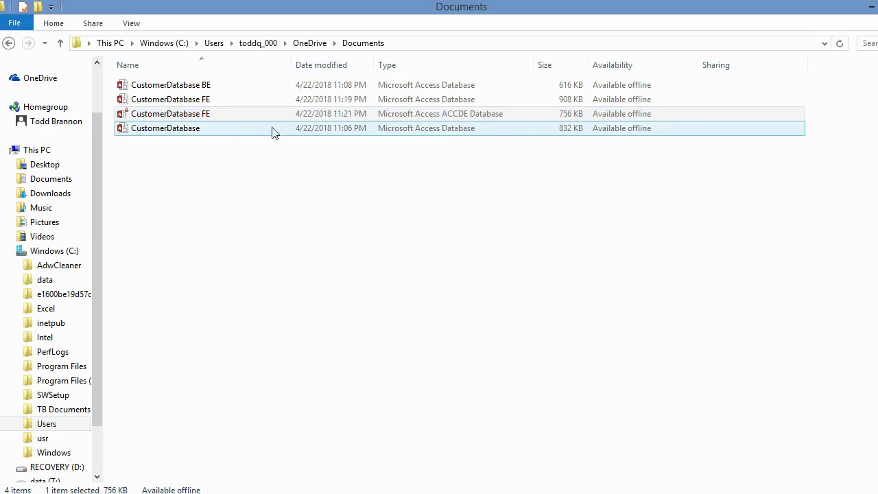
Step: Reopen the ACCDE version of CustomerDatabase FE from the Documents folder and open its Current Database options
double_click(212, 118)
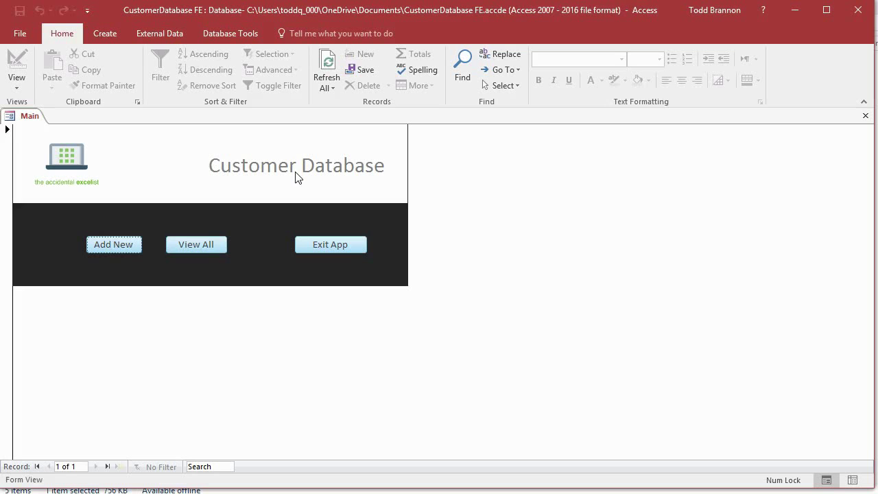
left_click(18, 33)
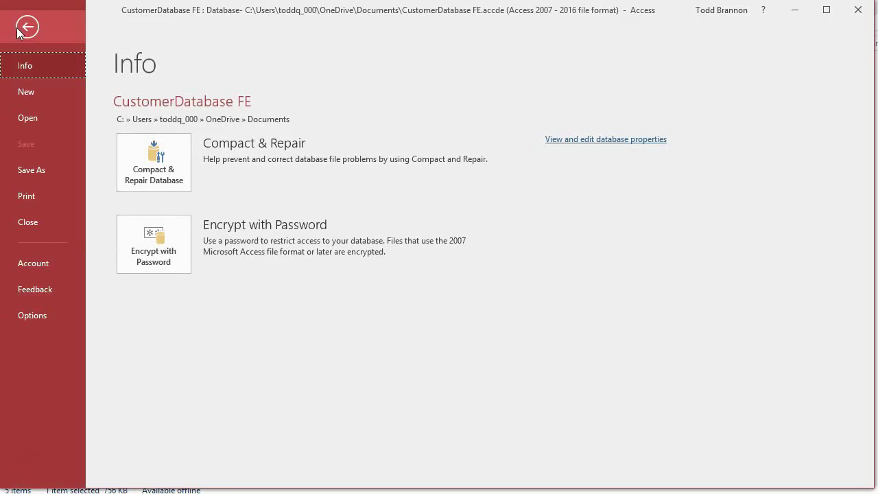
left_click(27, 27)
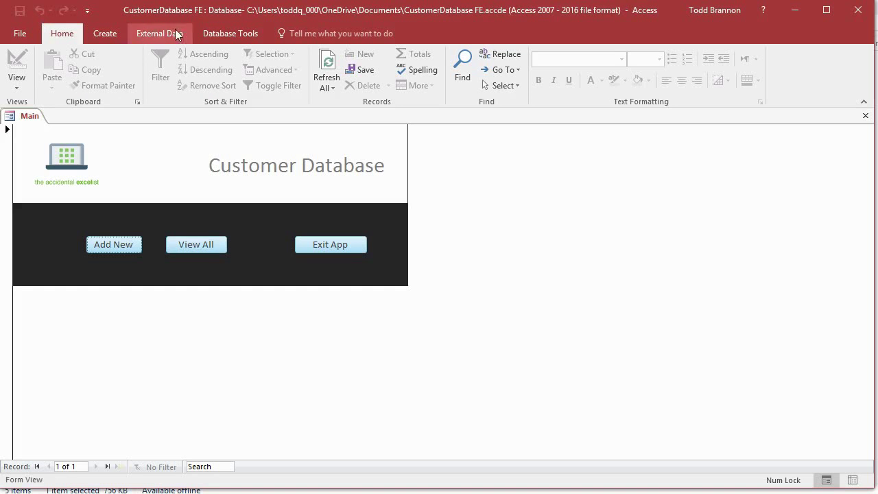
left_click(21, 33)
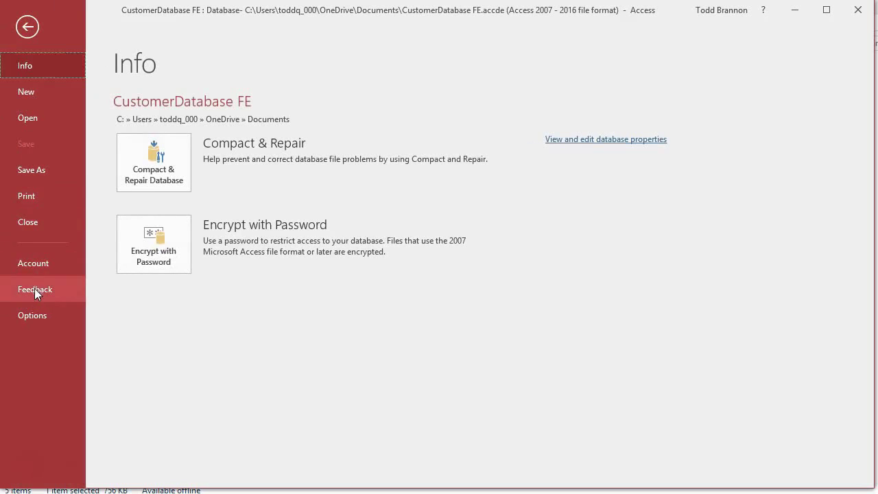
left_click(34, 317)
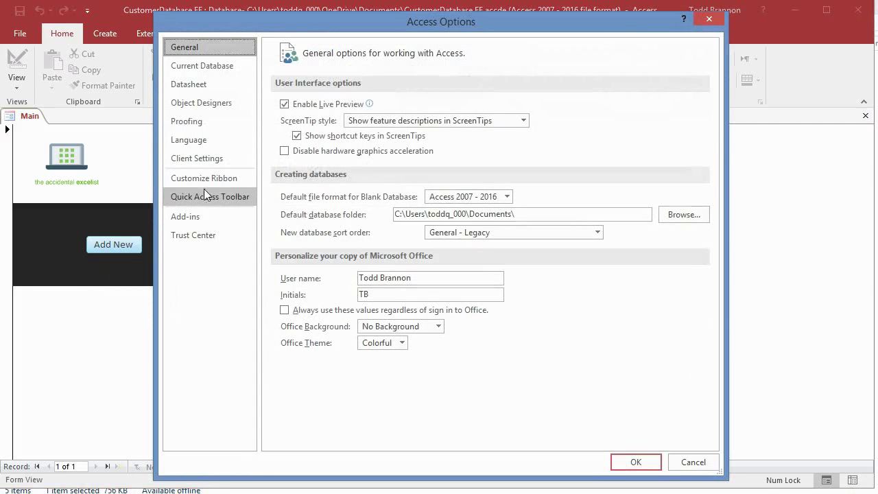
left_click(183, 67)
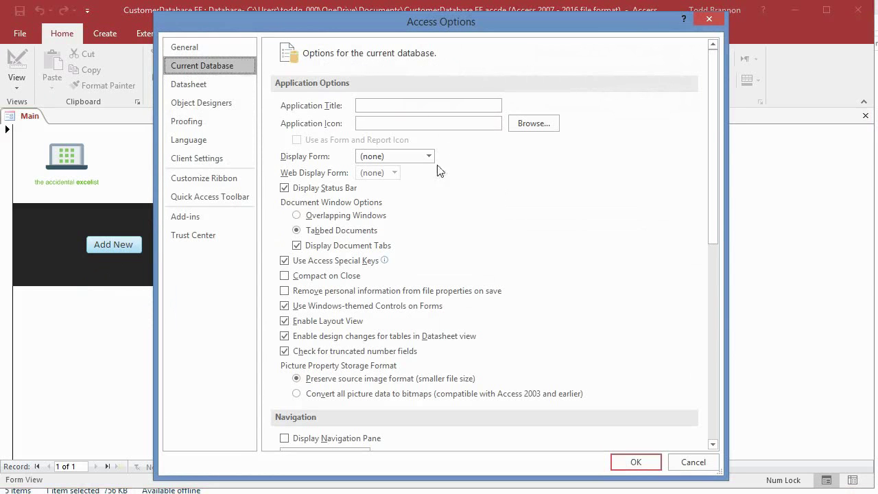
Step: Turn off Allow Full Menus for the current database, acknowledge the reopen notice and close the database
scroll(576, 265, "down", 4)
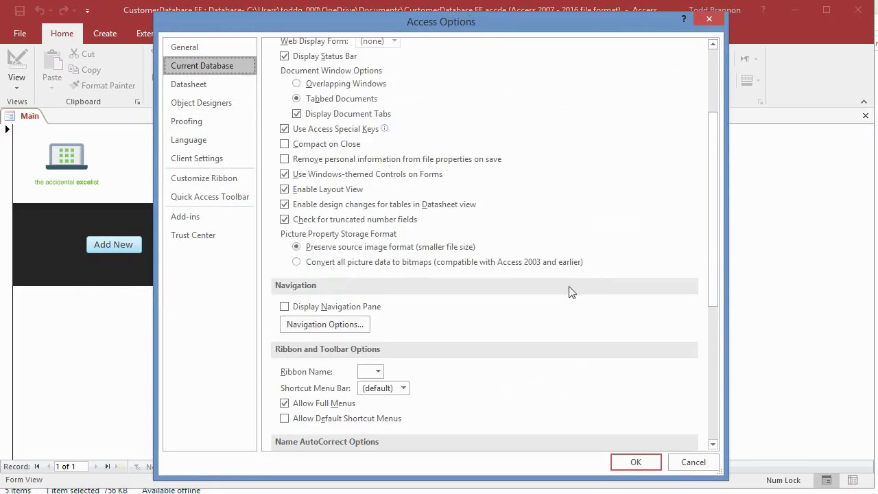
scroll(494, 253, "down", 6)
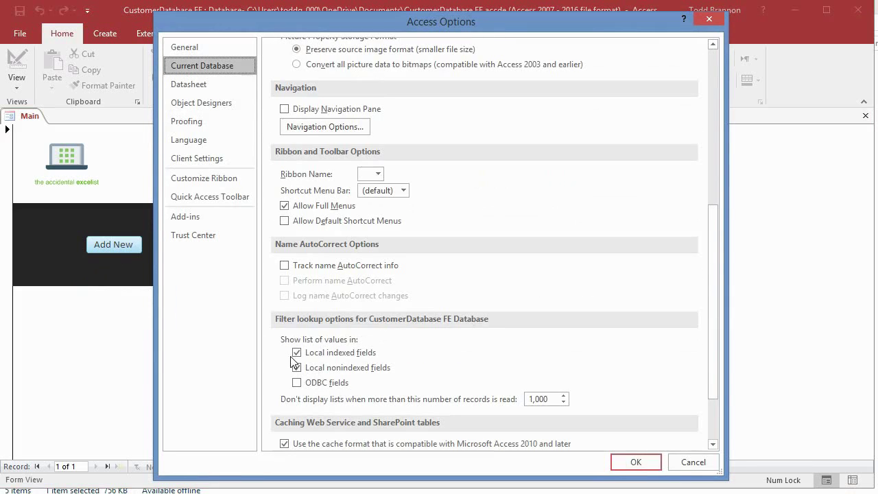
scroll(291, 357, "down", 1)
scroll(291, 349, "down", 1)
scroll(290, 345, "up", 4)
left_click(285, 287)
left_click(624, 467)
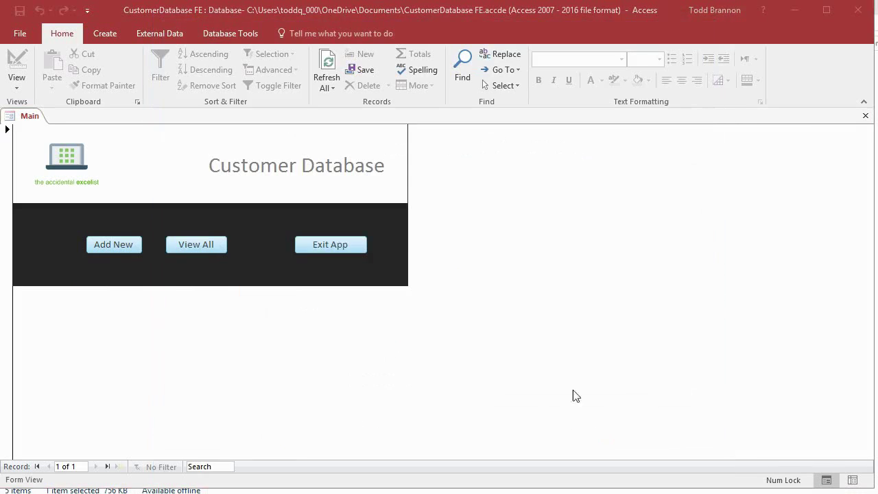
left_click(466, 289)
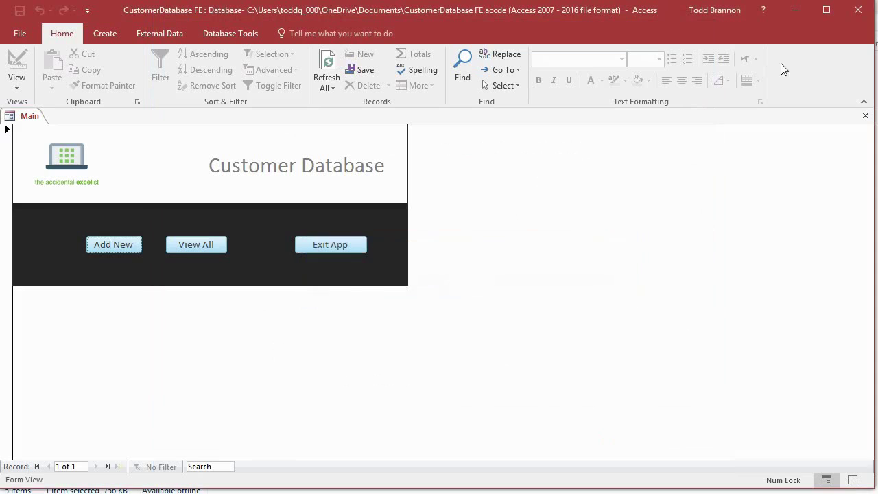
left_click(858, 11)
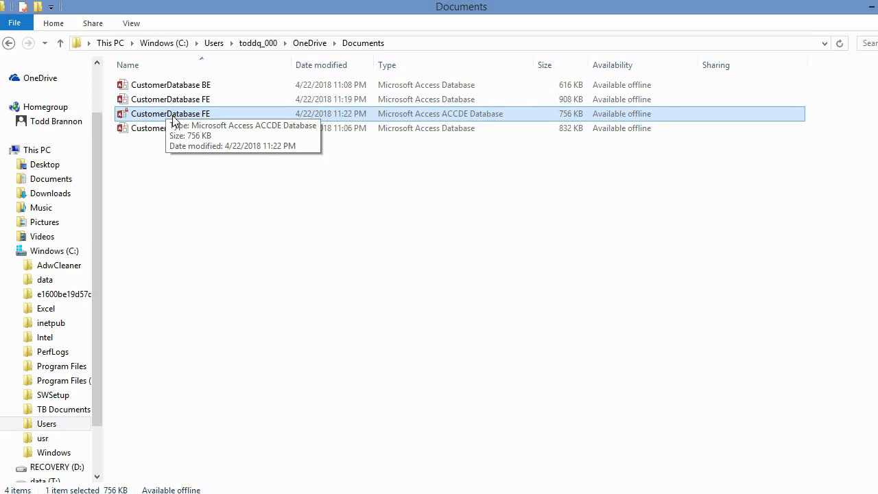
Step: Reopen the ACCDE version of CustomerDatabase FE and check its New Customer and All Customers forms, closing each one
double_click(173, 116)
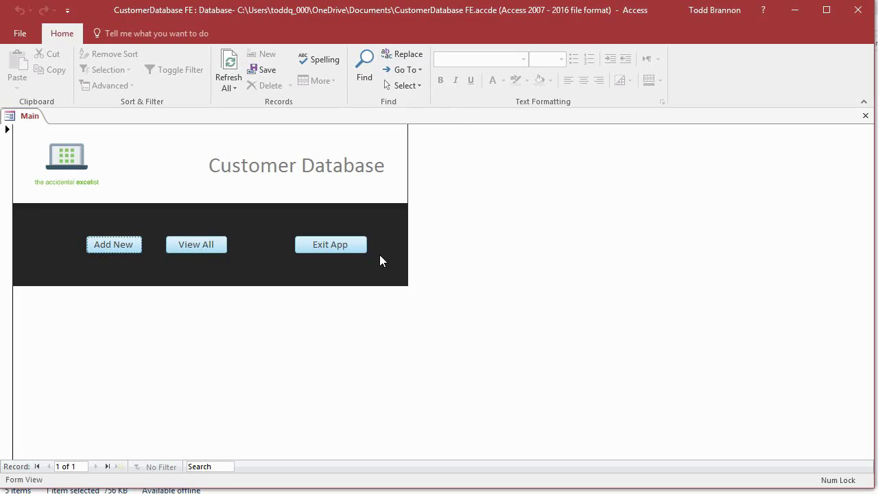
left_click(100, 245)
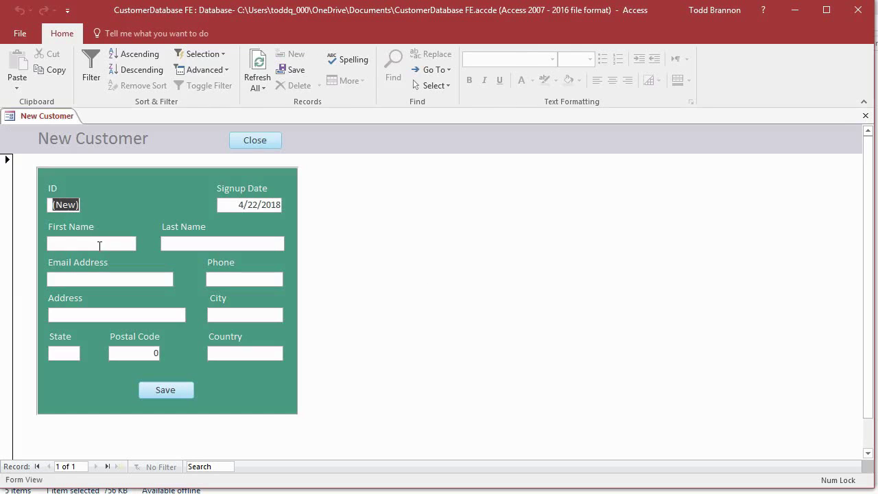
left_click(254, 141)
left_click(176, 246)
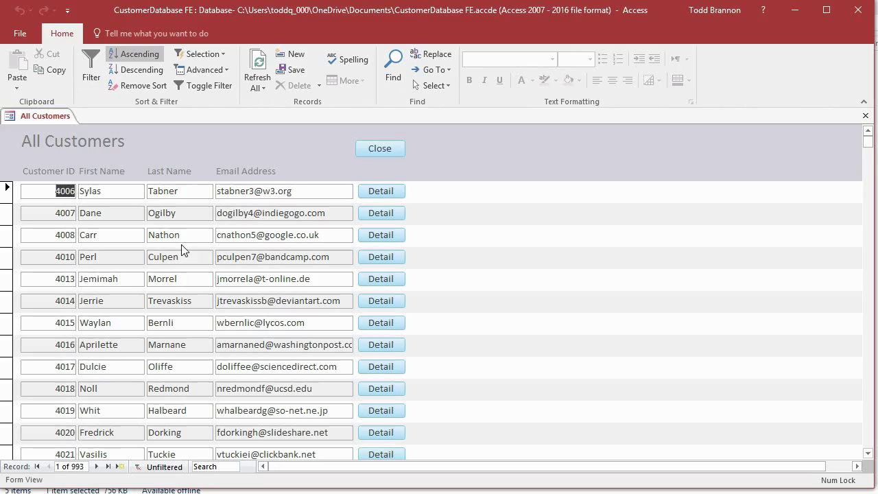
left_click(374, 149)
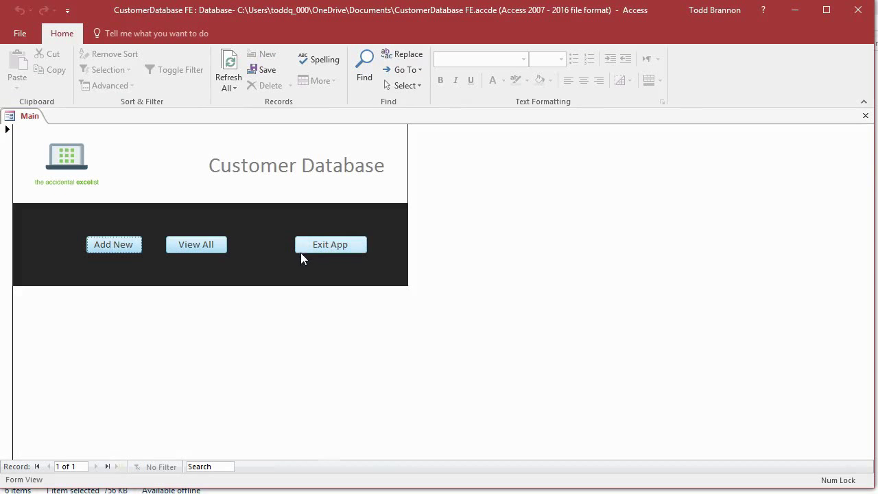
Step: Exit the customer database application through its Main form, confirming the quit, and minimize the Documents folder window
left_click(307, 245)
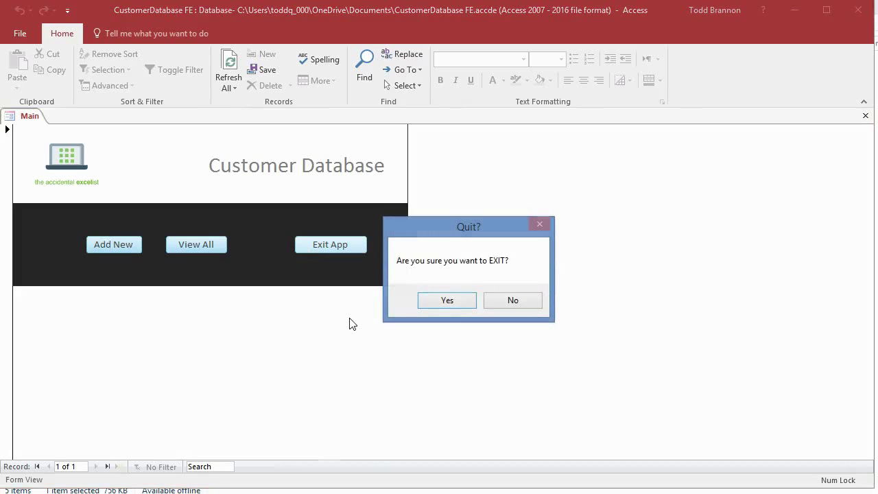
left_click(447, 301)
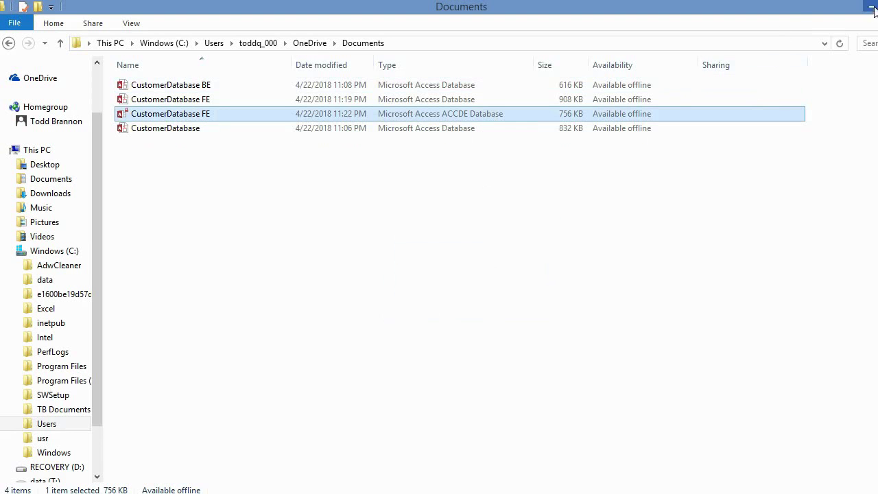
left_click(871, 8)
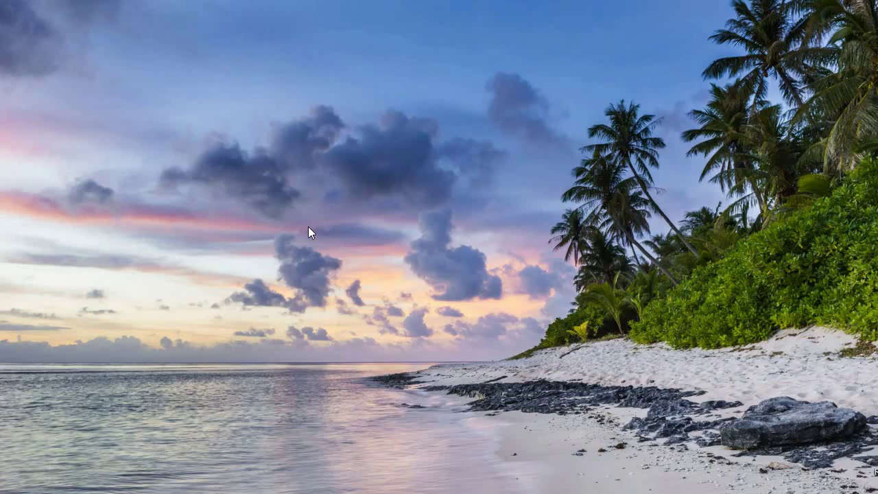